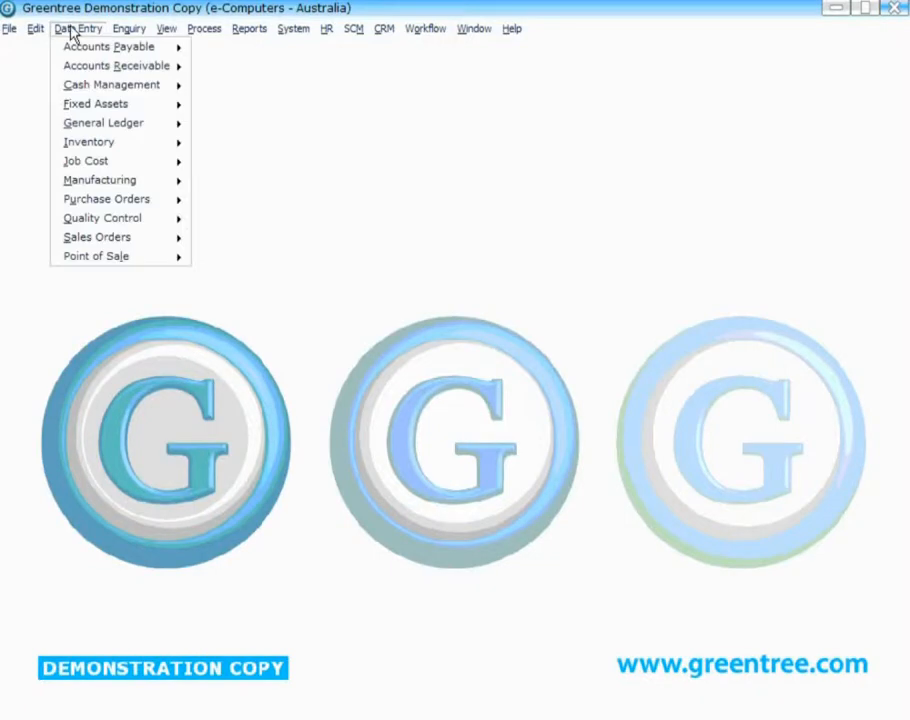
- Open Supplier Maintenance and load supplier 2000 through the code lookup
mouse_move(146, 50)
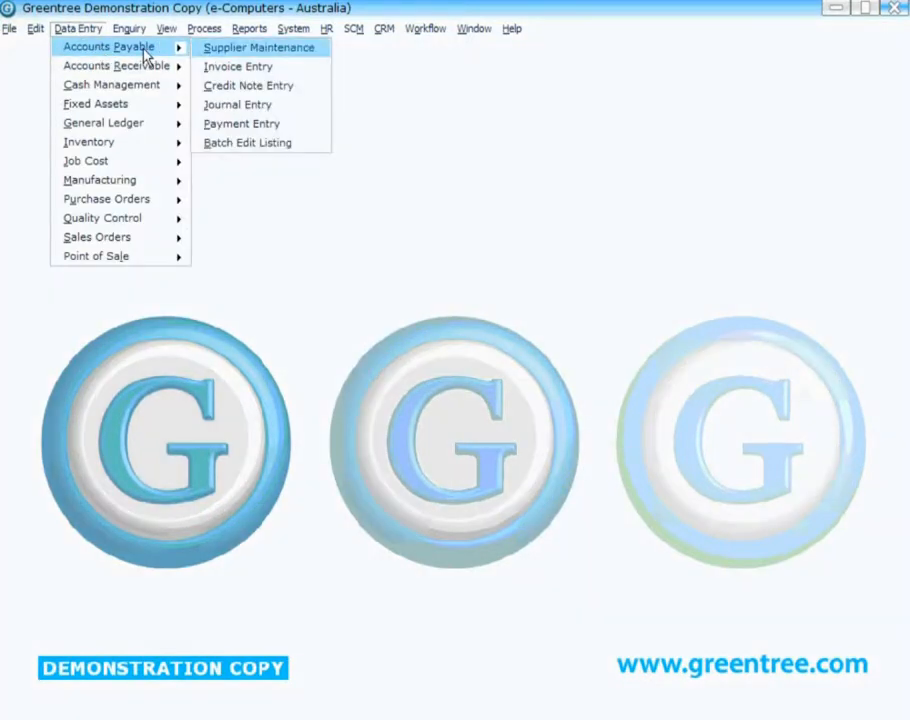
click(253, 58)
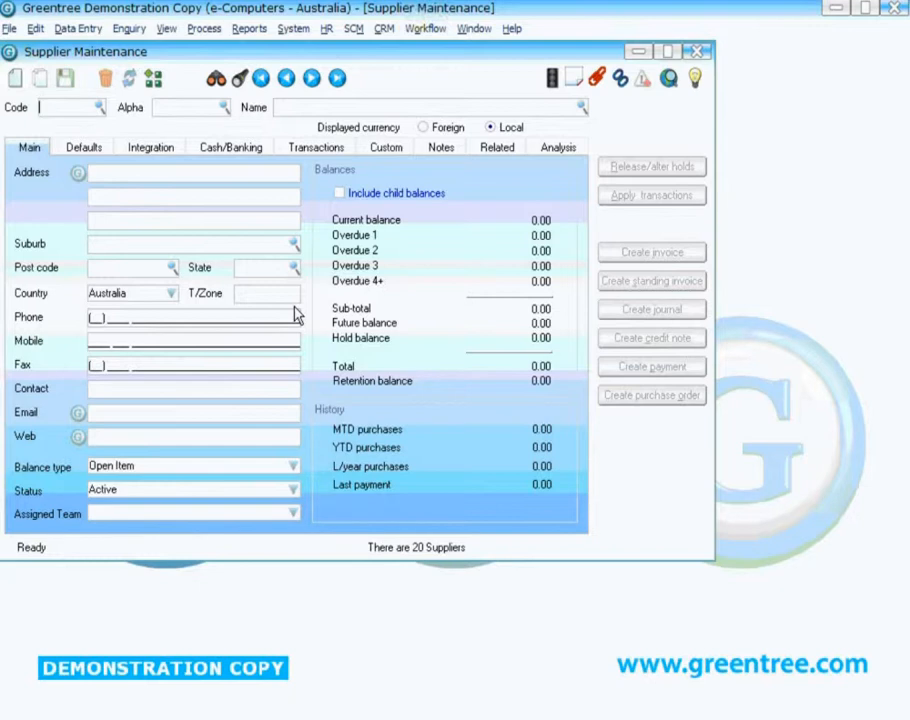
click(99, 107)
click(60, 124)
- Change the supplier's first address line to Factory 14, save, and reload the record
click(206, 197)
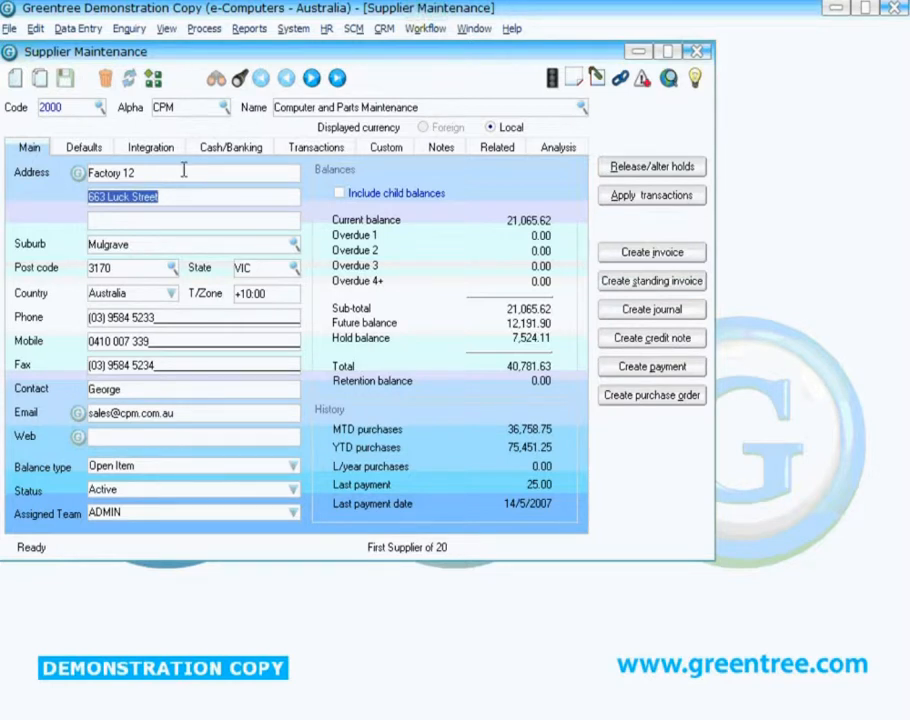
click(195, 177)
key(BackSpace)
text(4)
key(Tab)
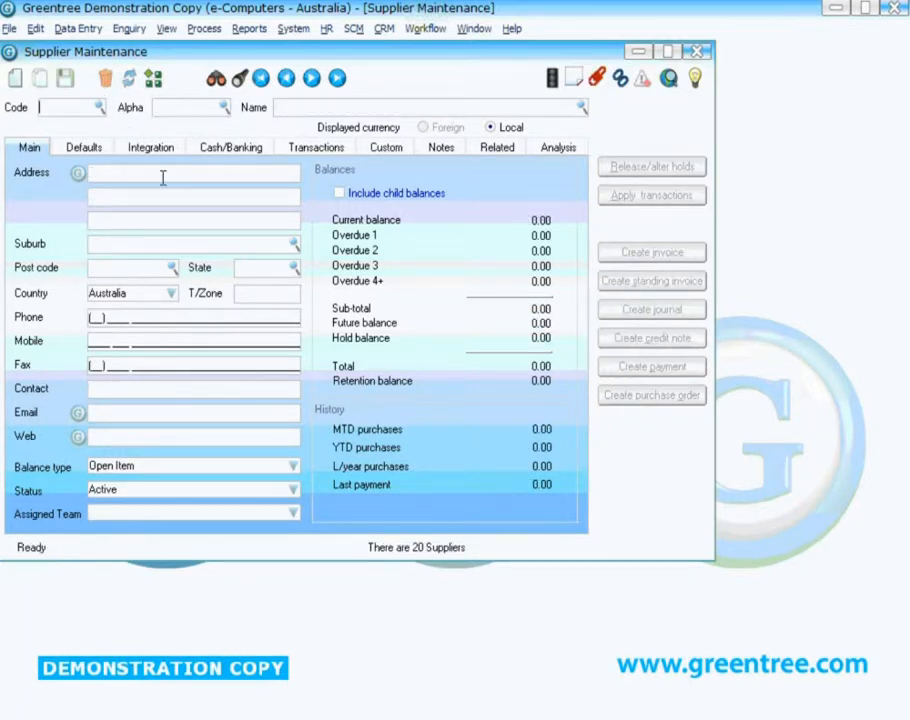
click(260, 77)
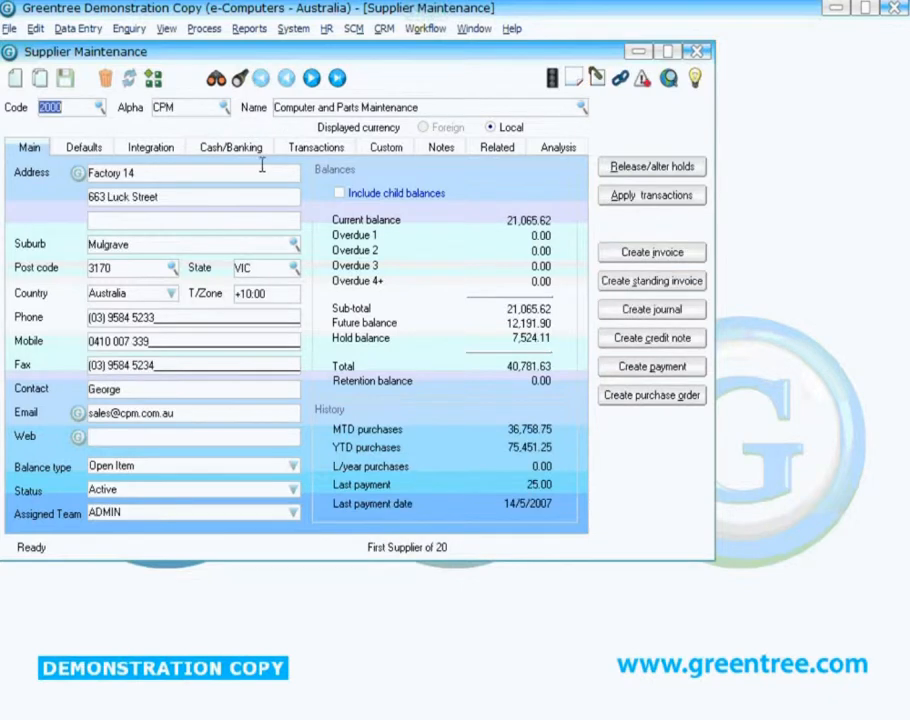
- Try to change the supplier's bank account number on the Cash/Banking details and save, then dismiss the error
click(228, 148)
click(203, 270)
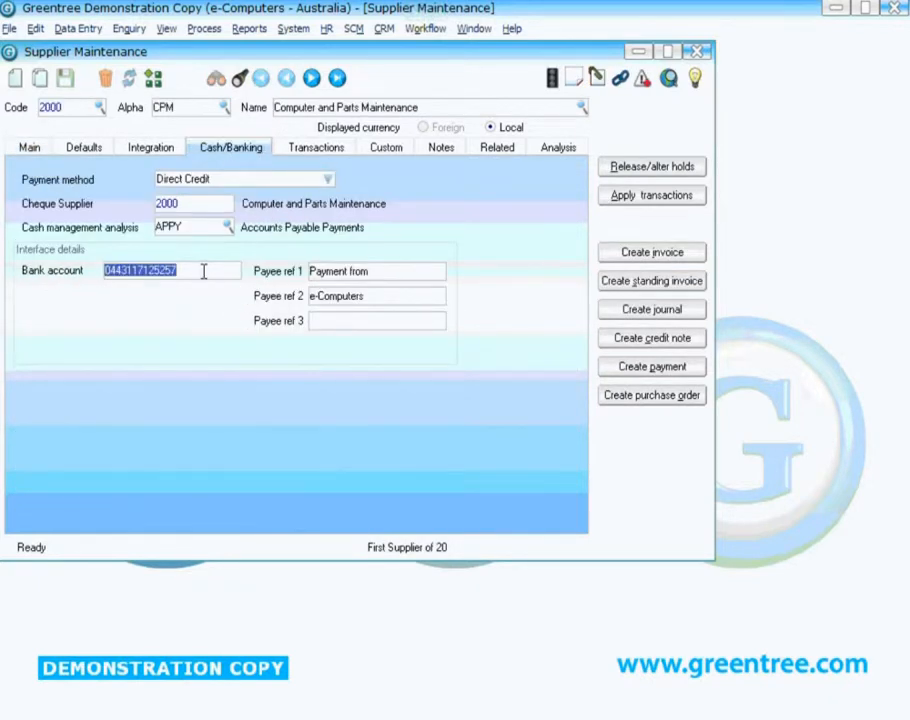
click(64, 78)
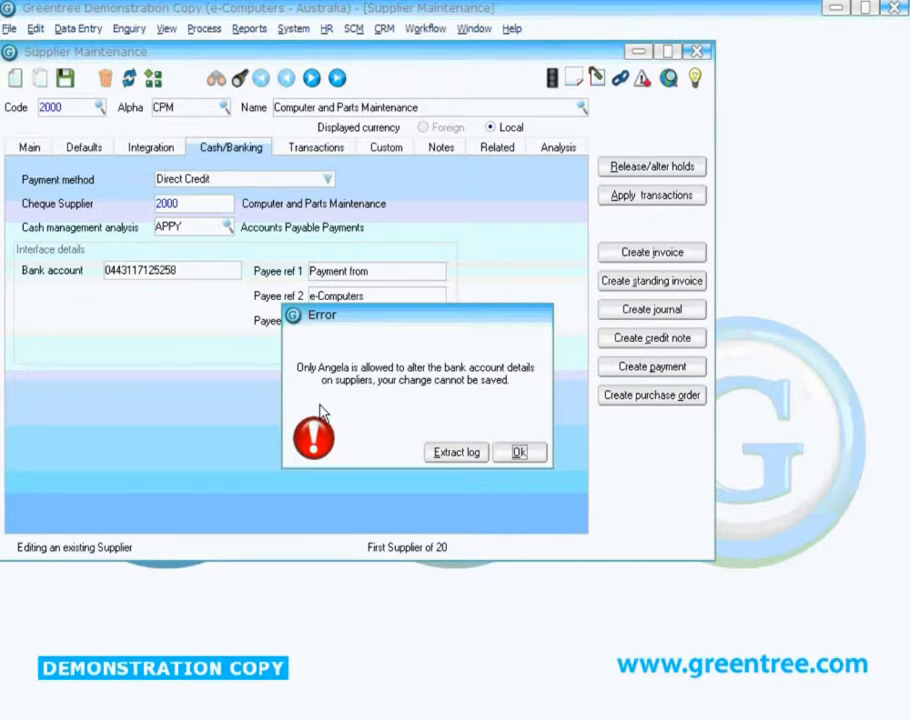
click(517, 454)
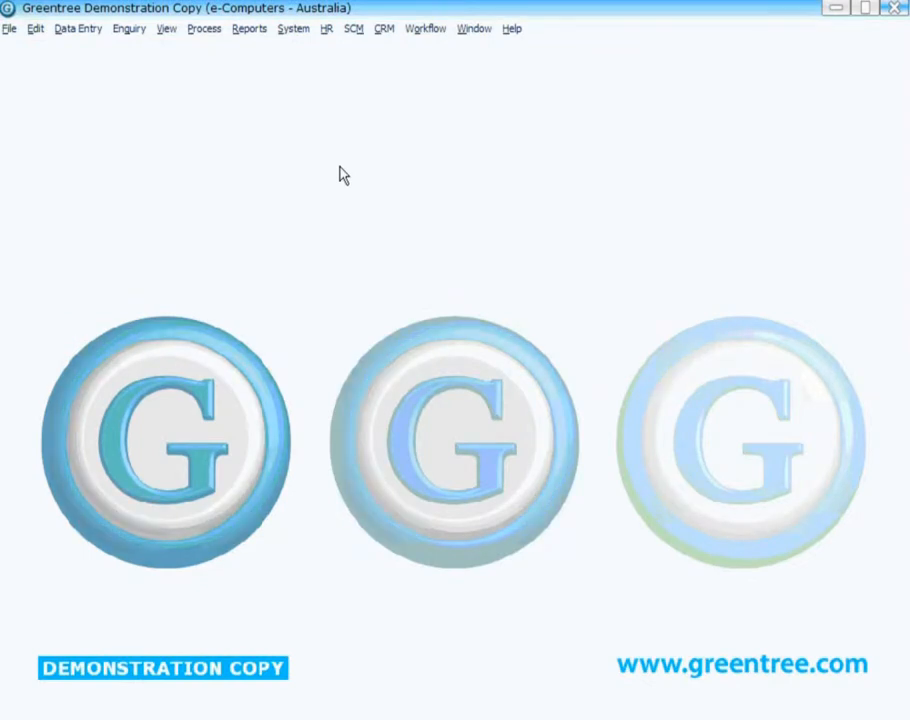
- Open Rule Maintenance from the workflow approvals and alerts options
click(425, 29)
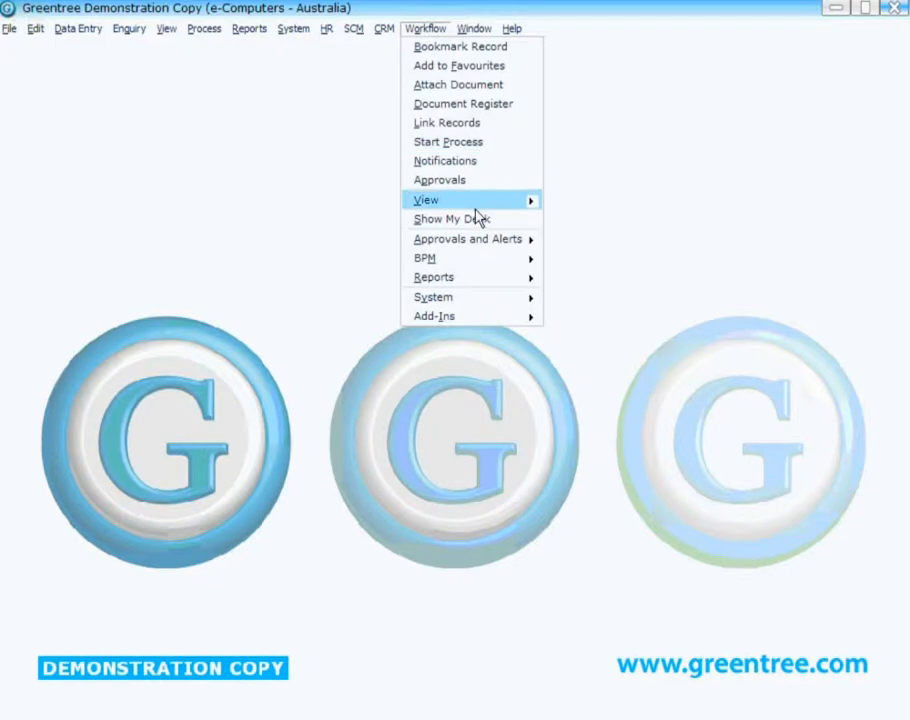
mouse_move(485, 243)
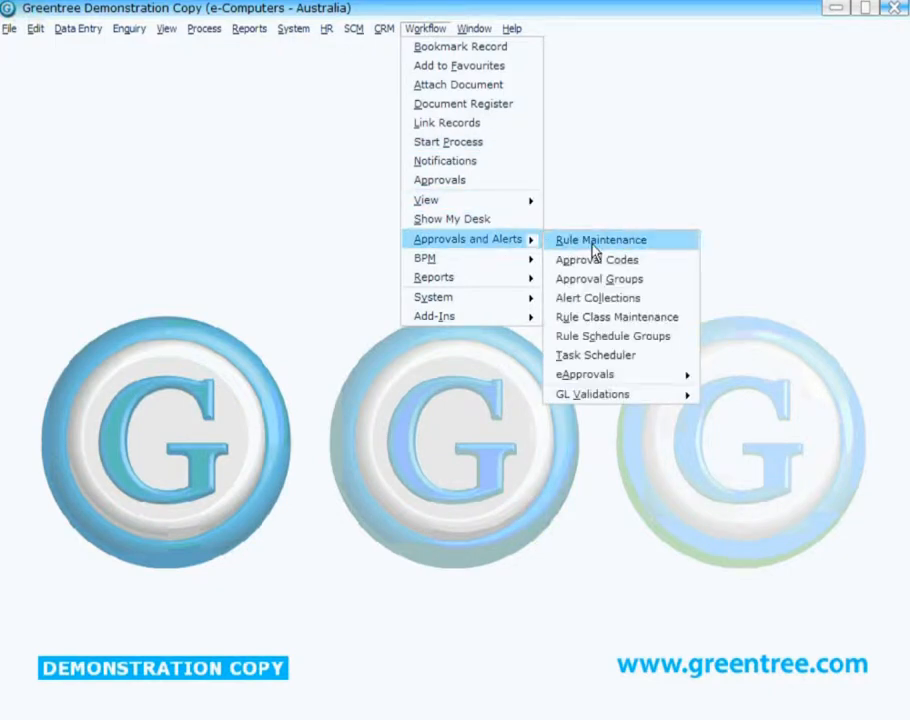
click(595, 245)
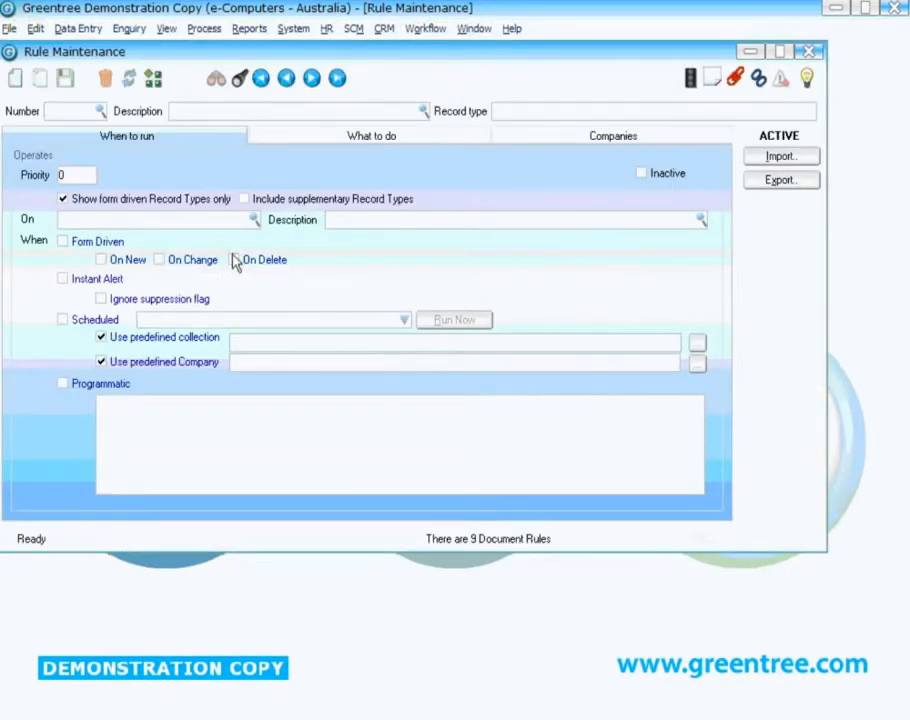
- Set the new rule to run on the Supplier record type, form driven
click(175, 216)
text(Supl)
key(Tab)
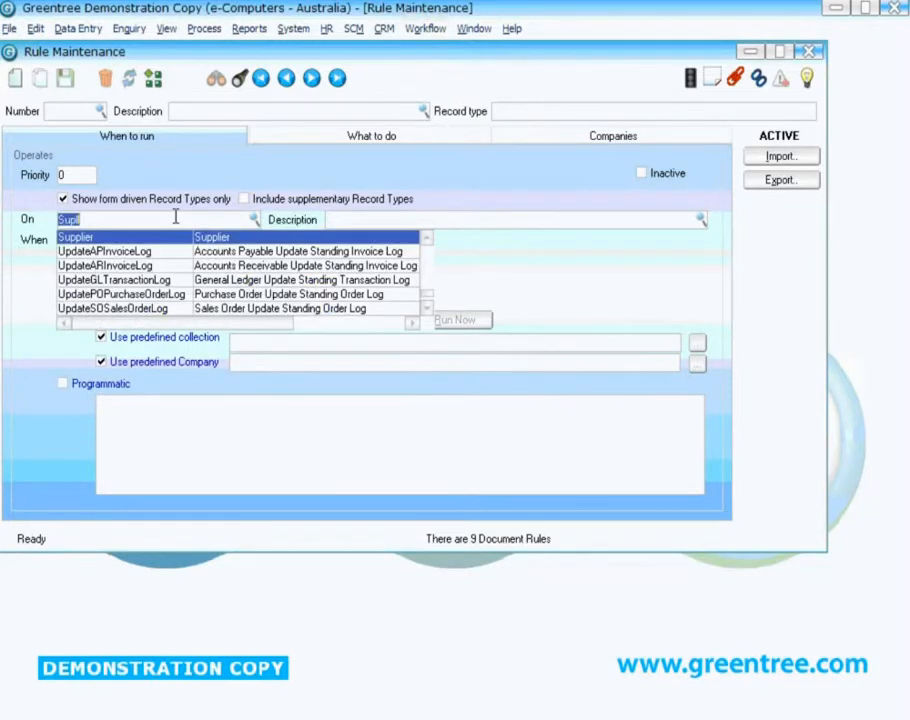
click(126, 237)
click(86, 243)
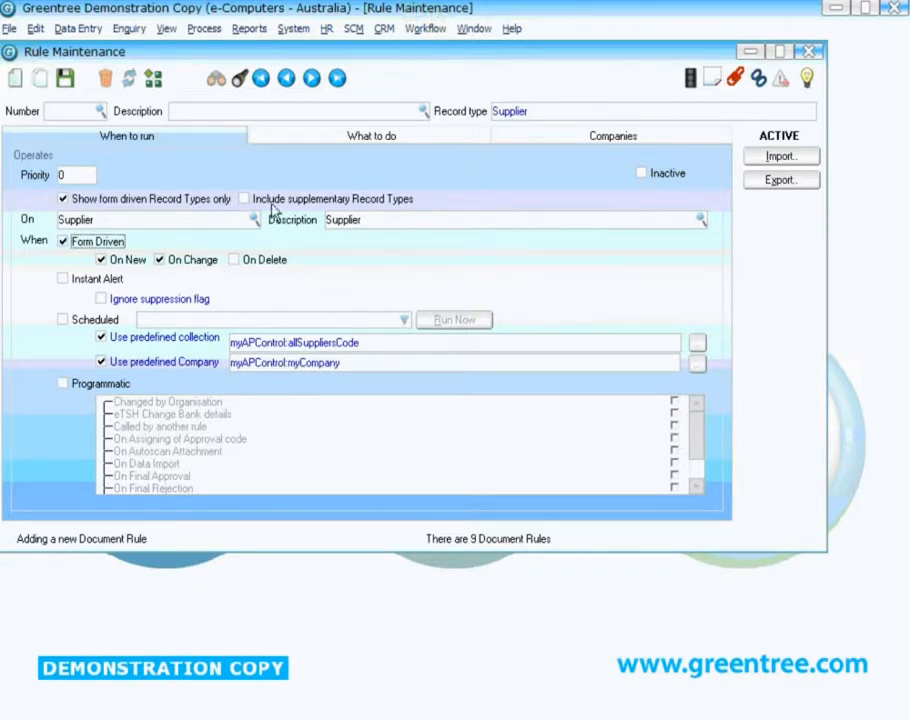
- Add a 'When an attribute changes value' condition for the bankAccountNo attribute
click(343, 140)
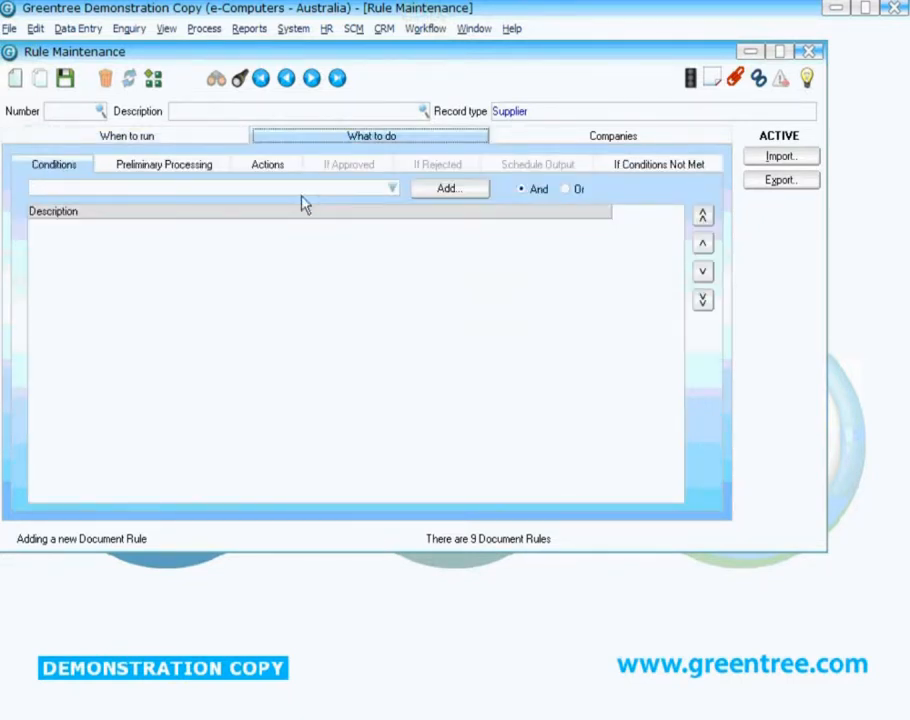
click(393, 189)
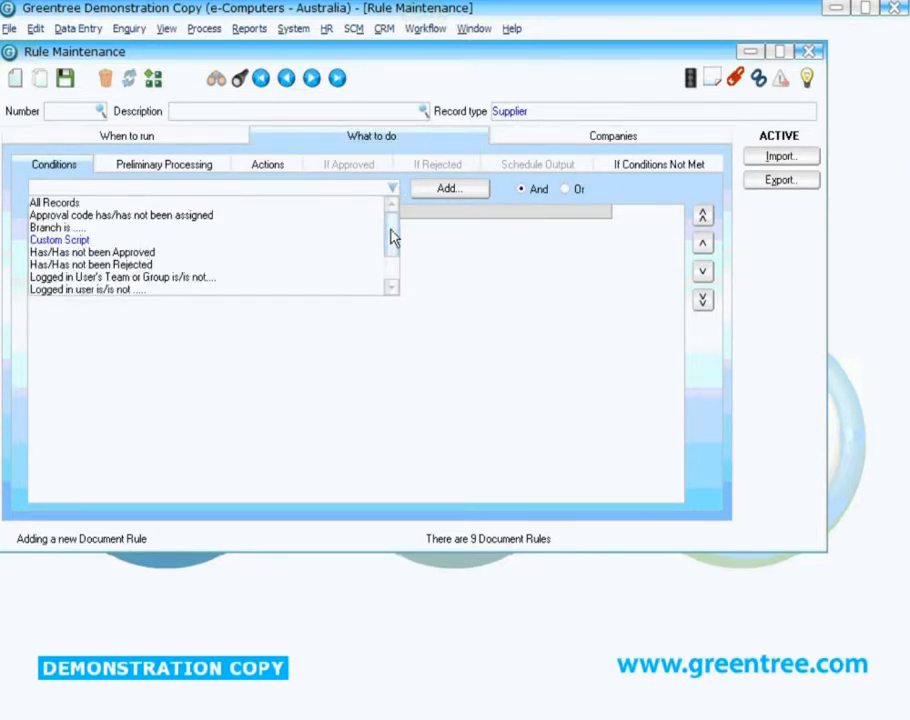
drag(393, 236, 394, 260)
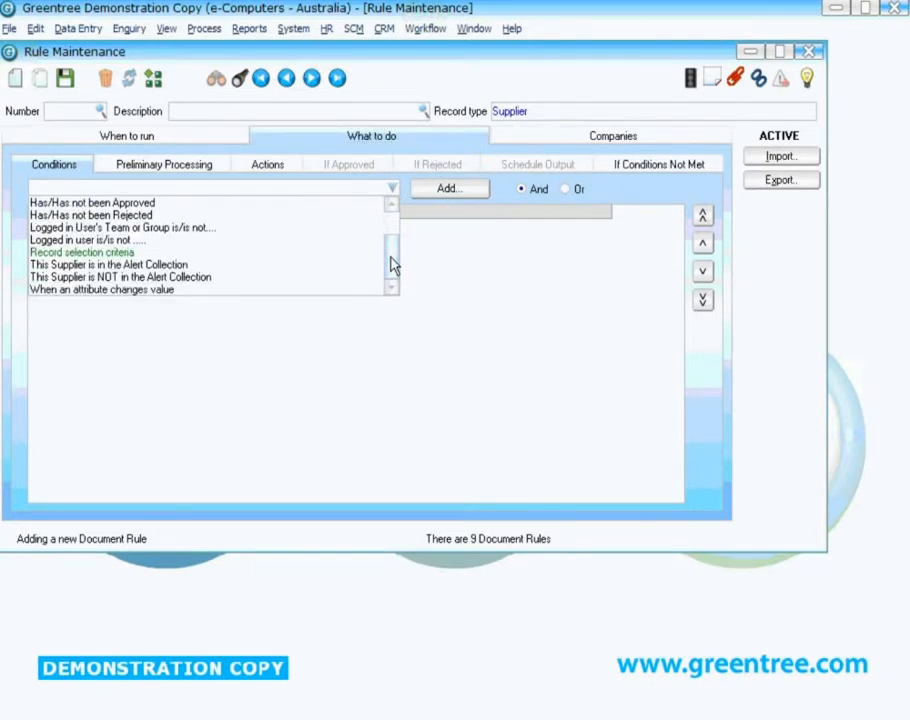
click(85, 290)
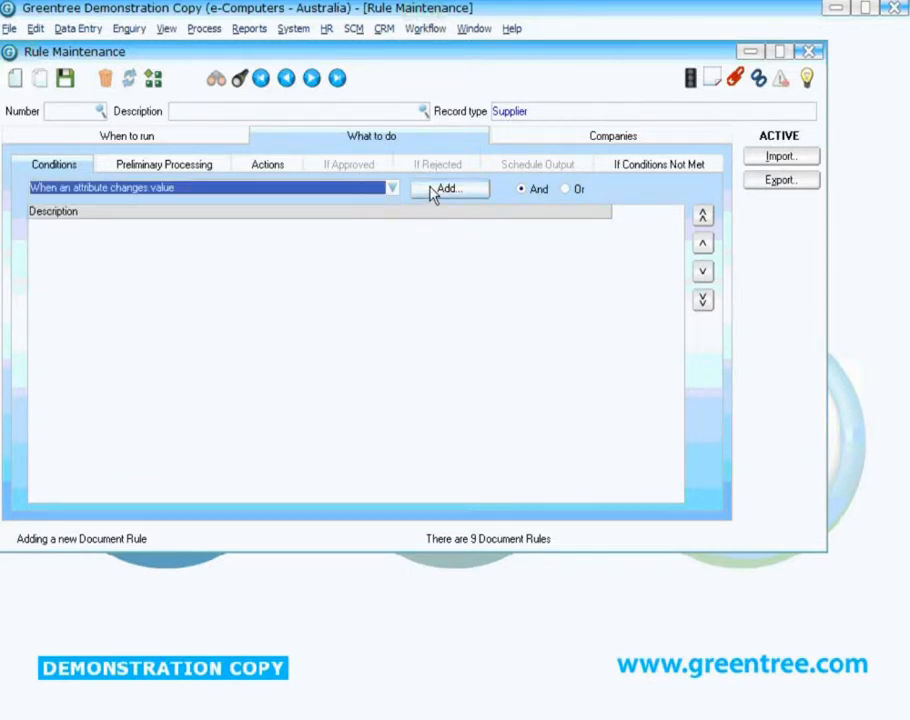
click(432, 192)
click(524, 350)
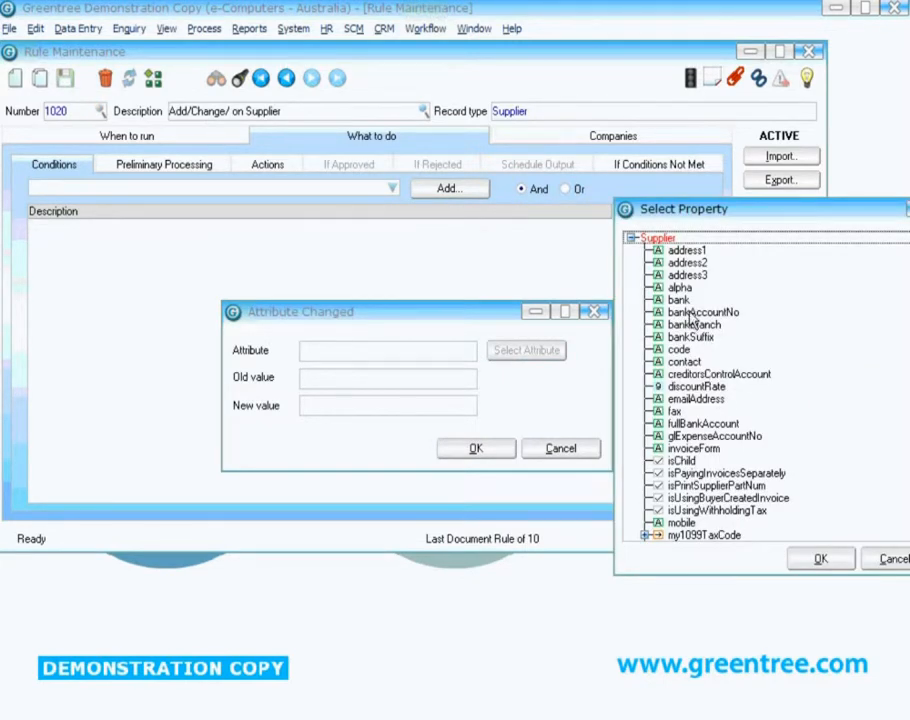
click(690, 314)
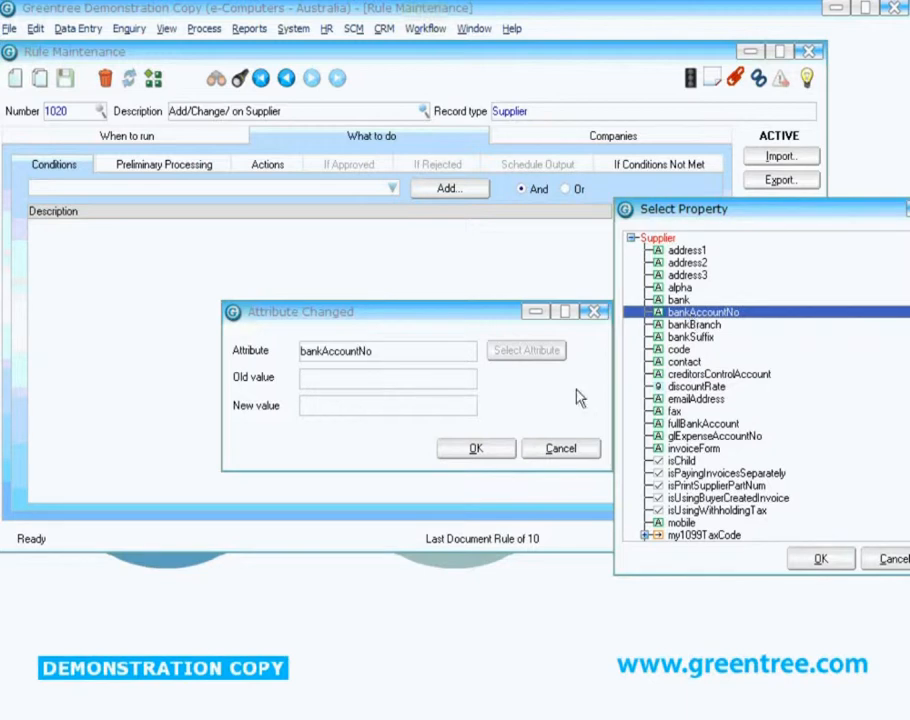
click(819, 558)
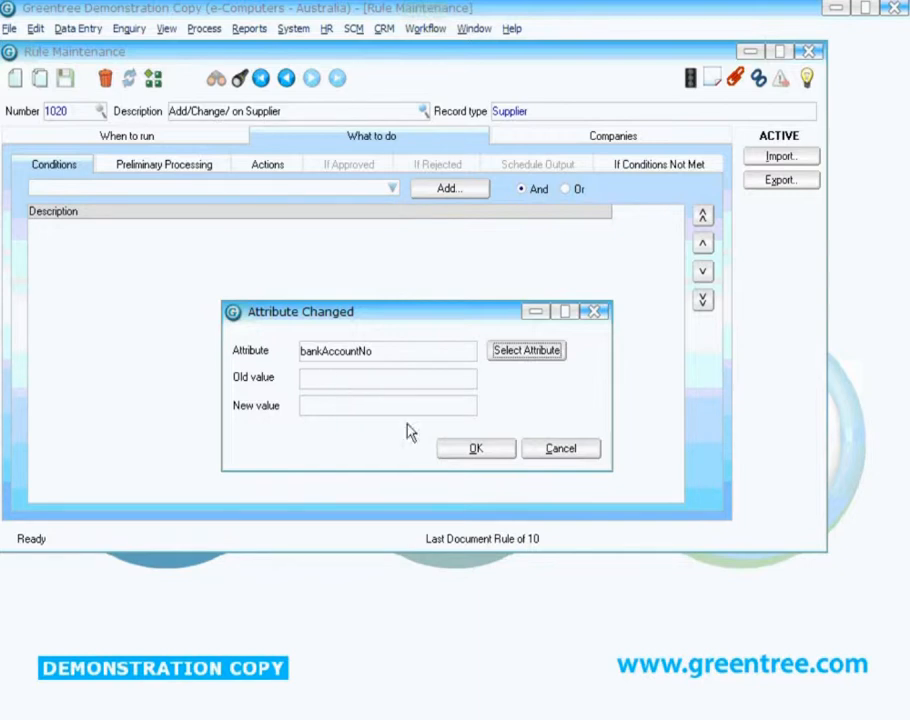
click(469, 452)
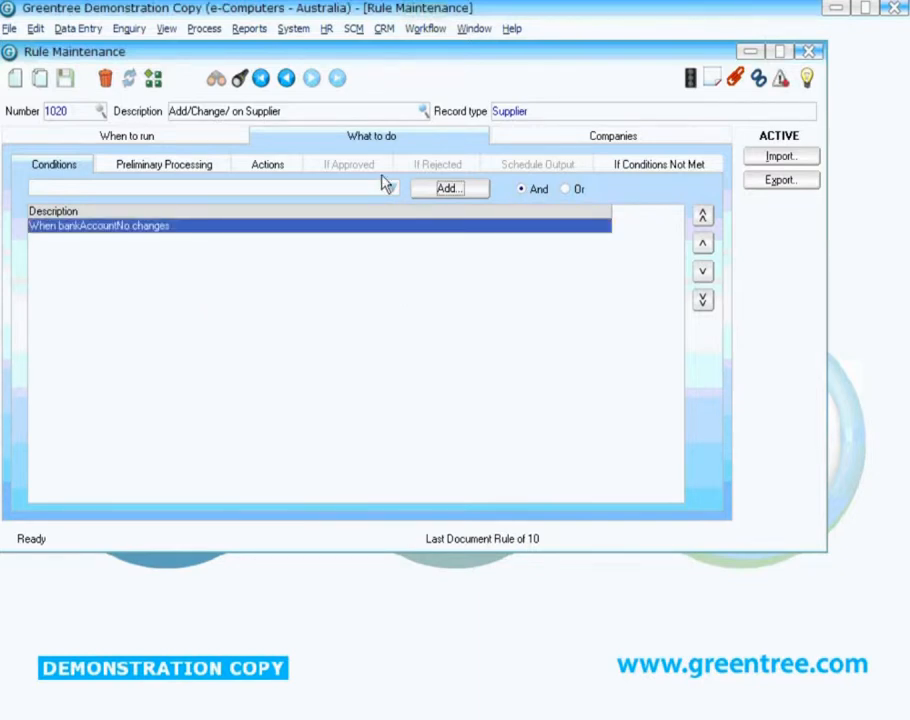
- Add a 'Logged in user is/is not' condition set to Is NOT the authorised user
click(392, 189)
drag(395, 235, 392, 258)
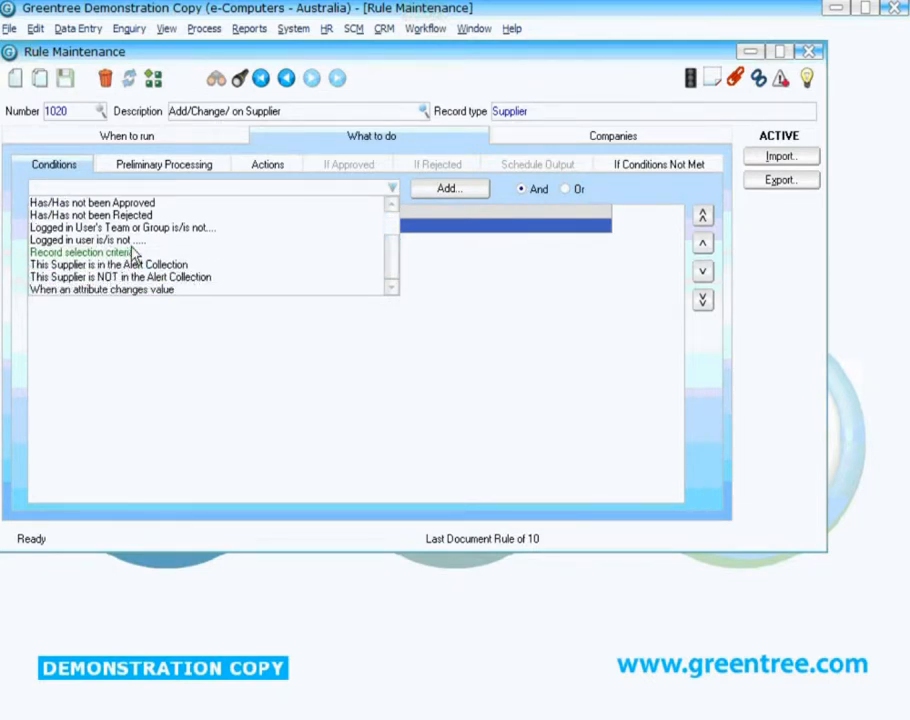
click(88, 242)
click(455, 193)
click(362, 362)
click(486, 386)
click(280, 399)
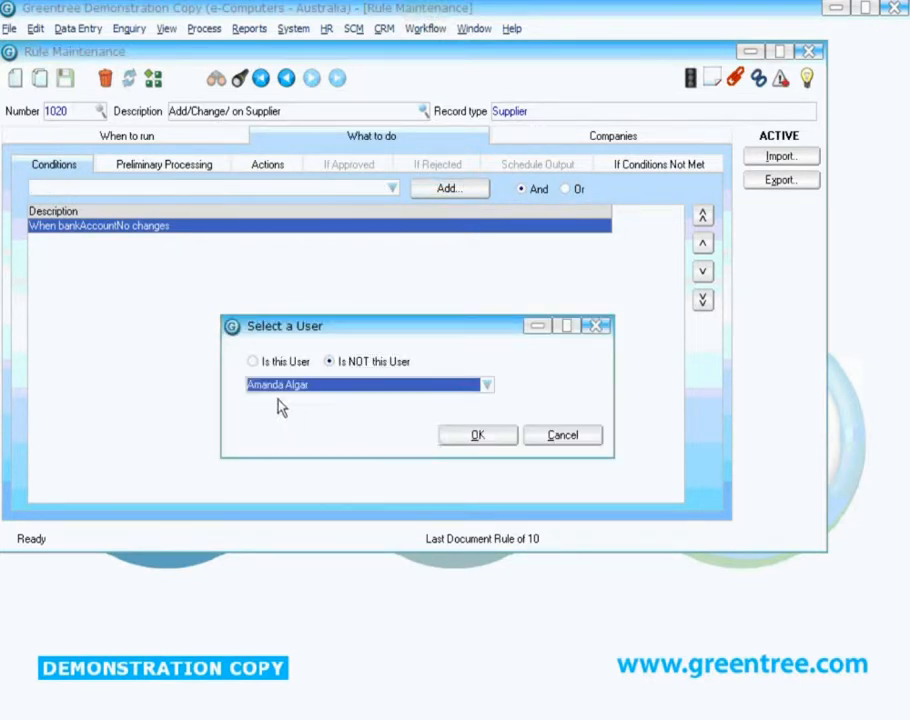
click(476, 437)
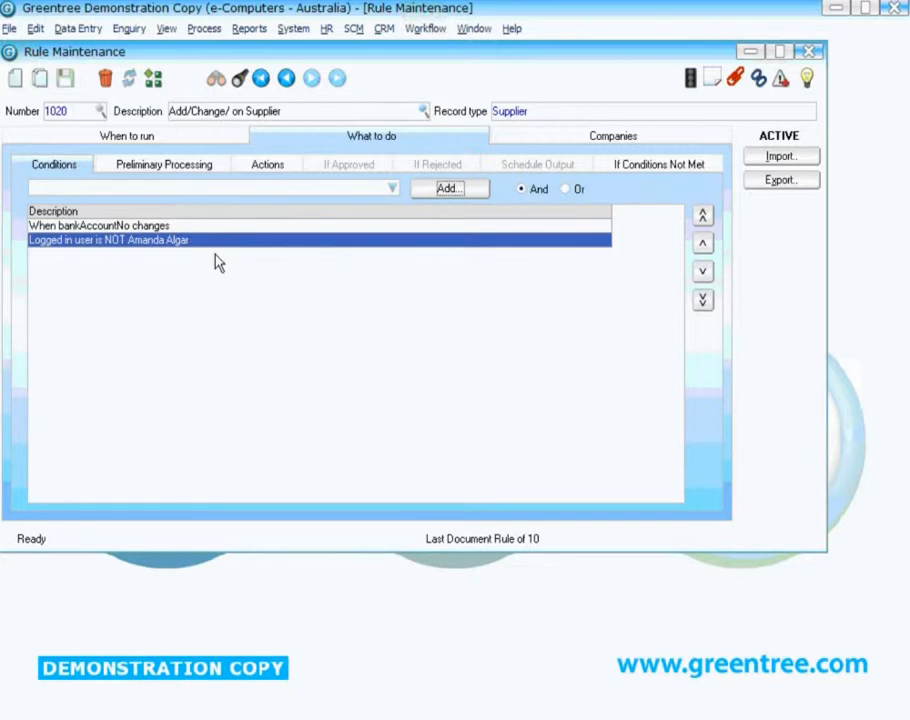
- Add an 'Abort the Save/Delete of this Supplier' action to the rule
click(258, 166)
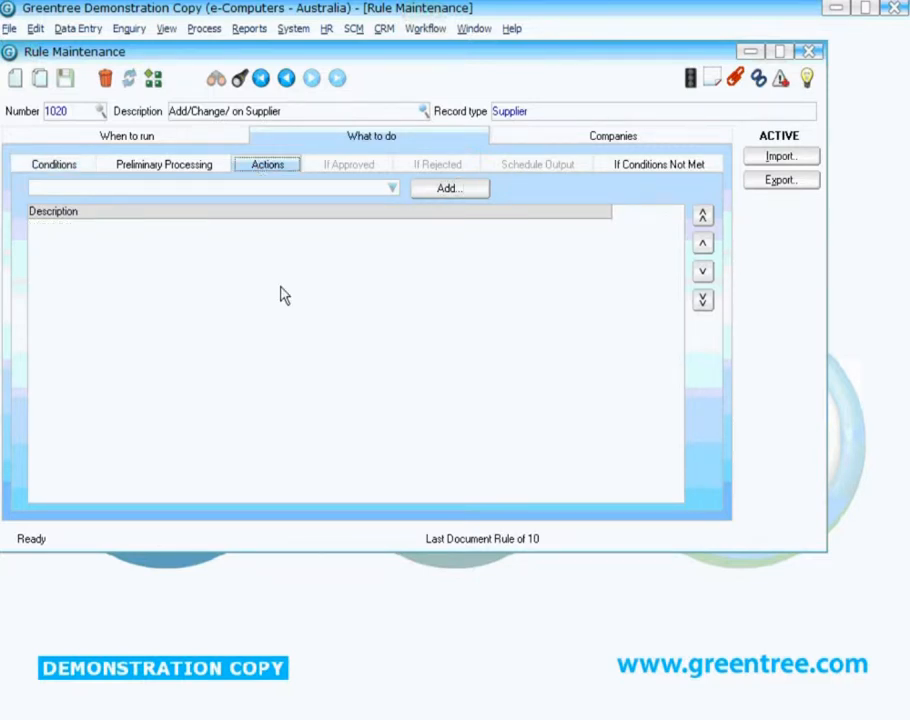
click(393, 190)
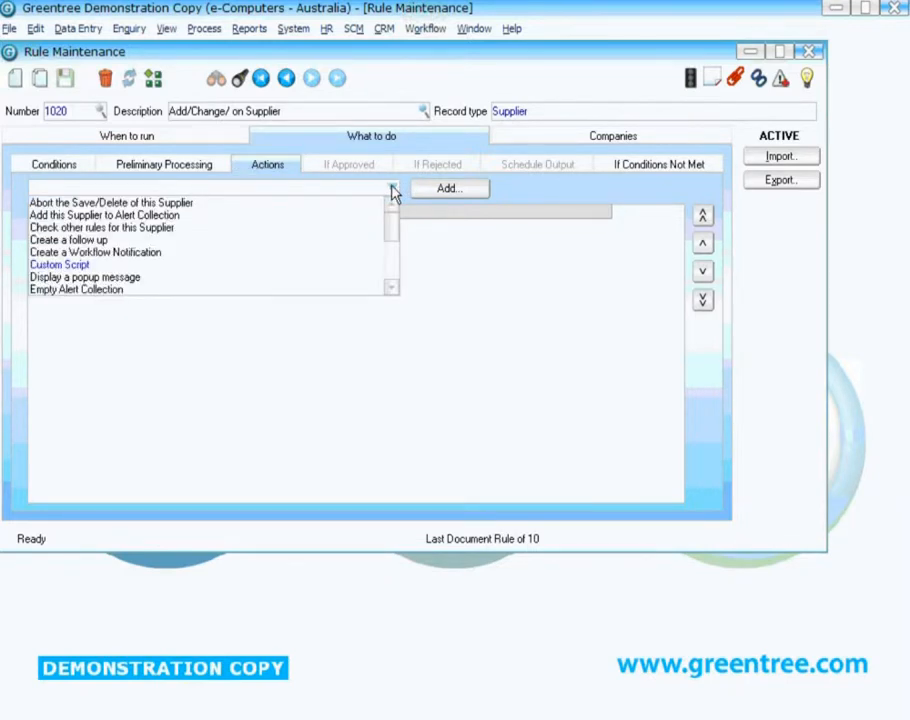
click(62, 203)
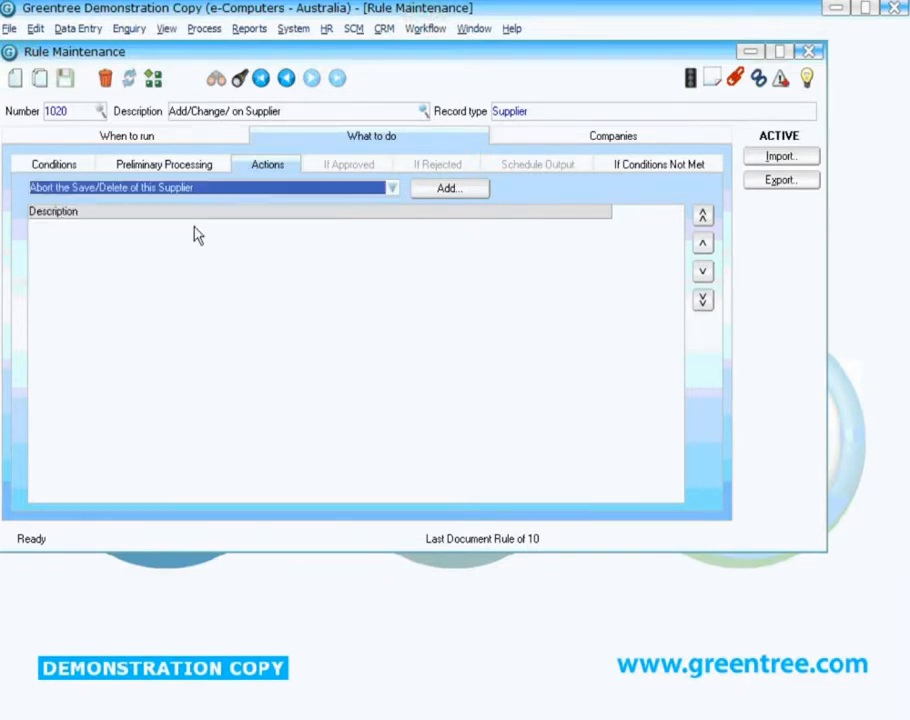
click(447, 190)
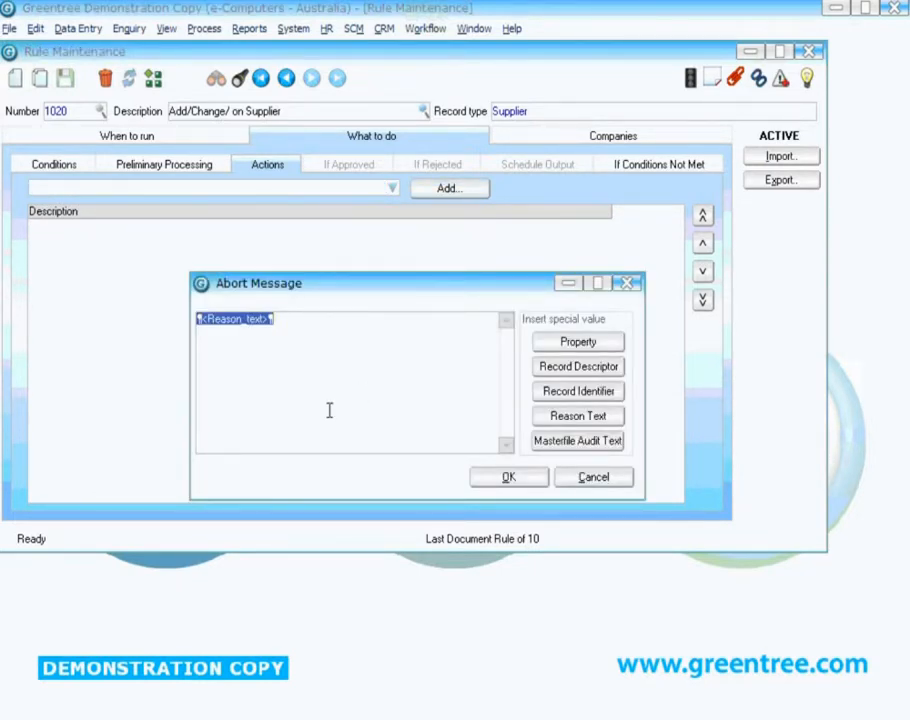
- Write an abort message saying only the authorised user can change the supplier's bank account details and the change cannot be saved
key(BackSpace)
text(Y)
key(BackSpace)
text(The)
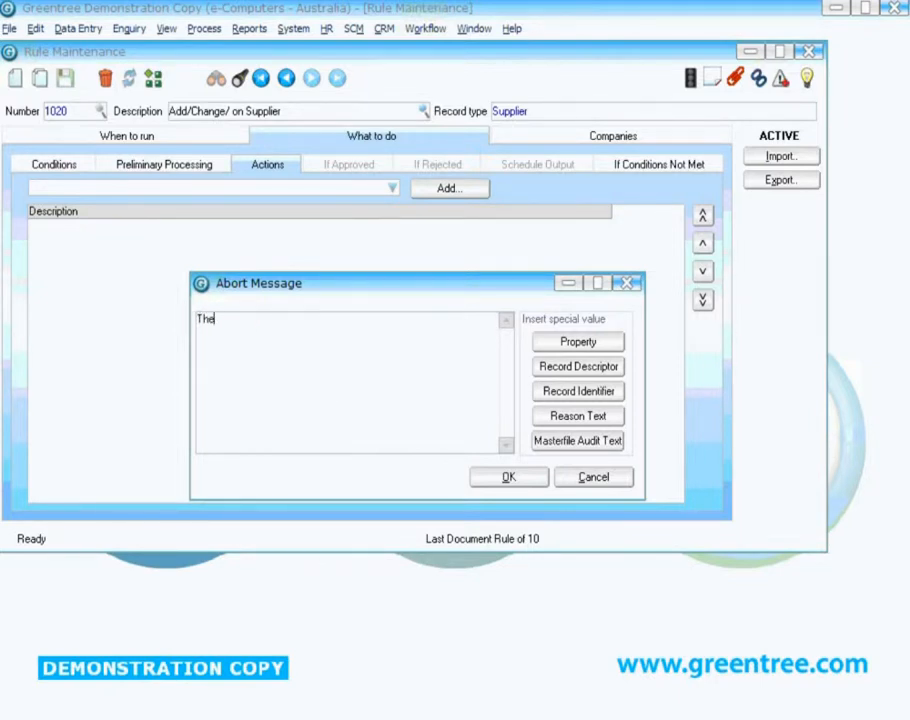
text( only user the can change a)
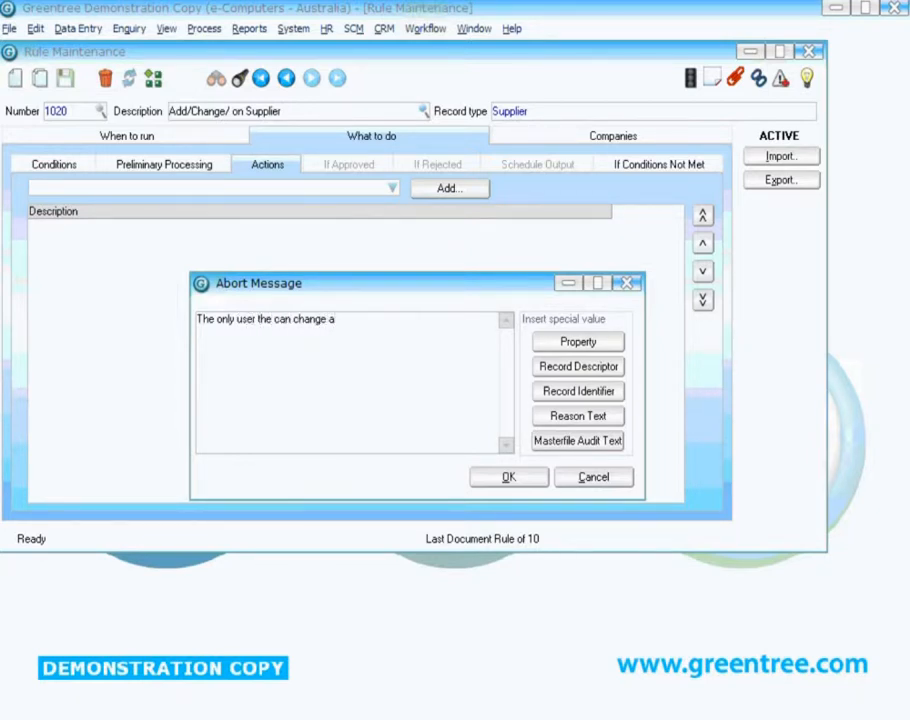
key(BackSpace)
text(the supplier's ban)
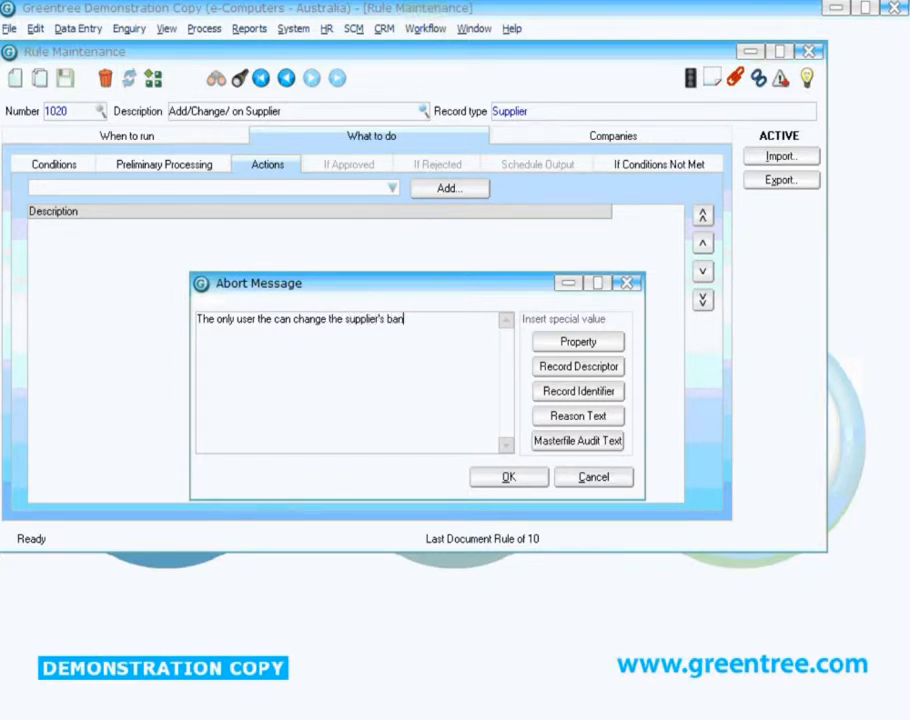
text(k account detail)
text(s)
text( is Am)
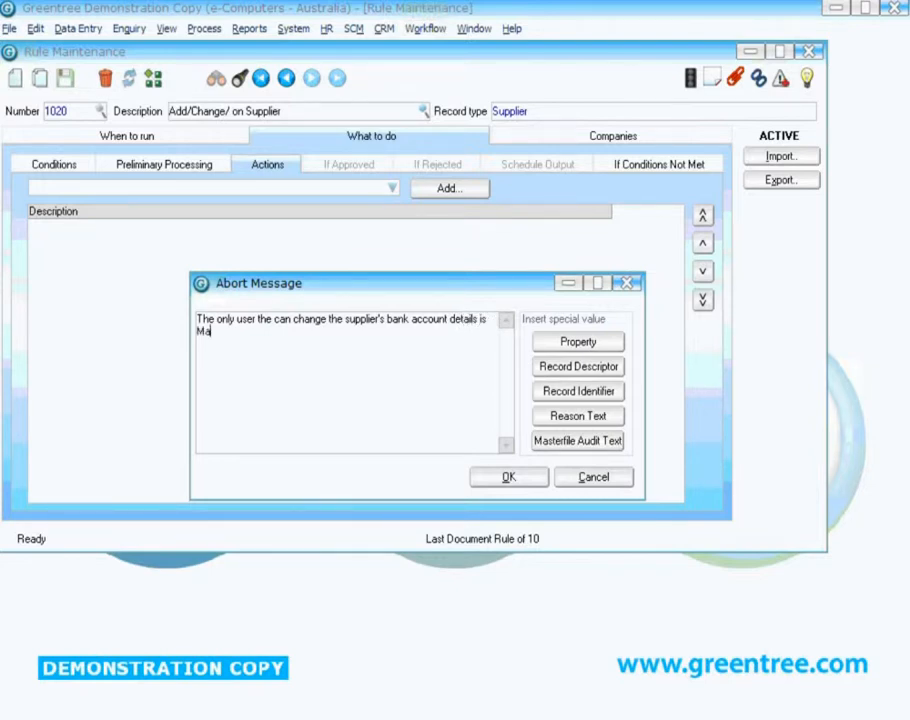
text(anda, your change ca)
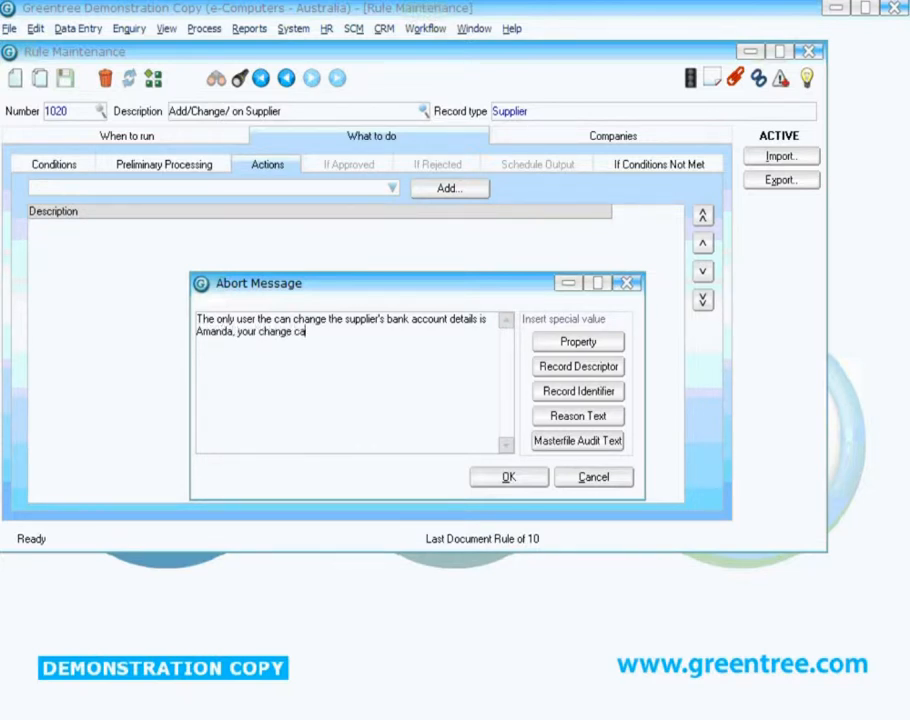
text(nnot be saved.)
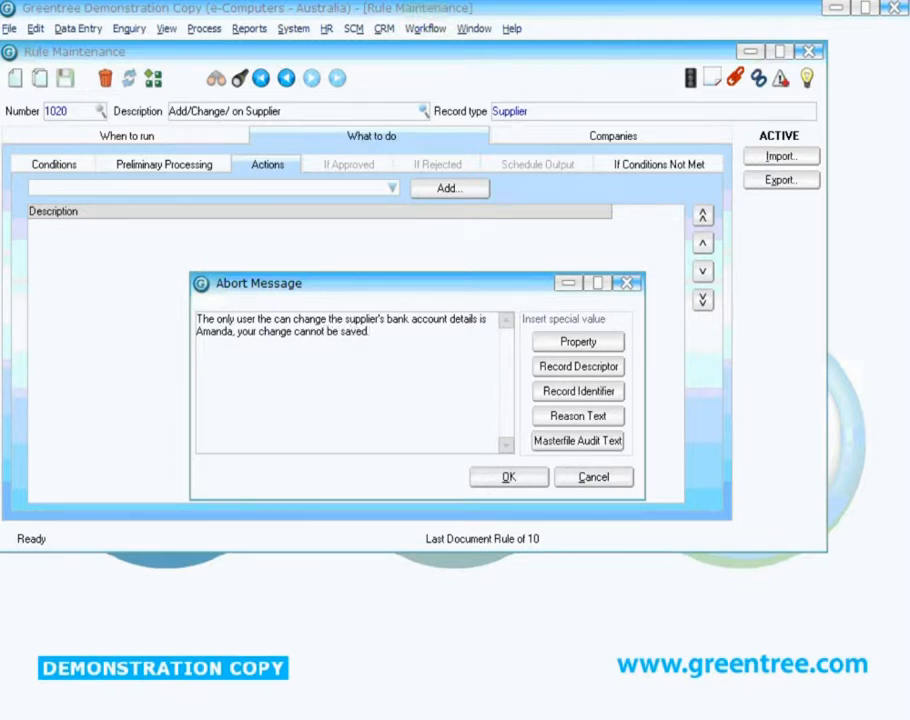
click(538, 481)
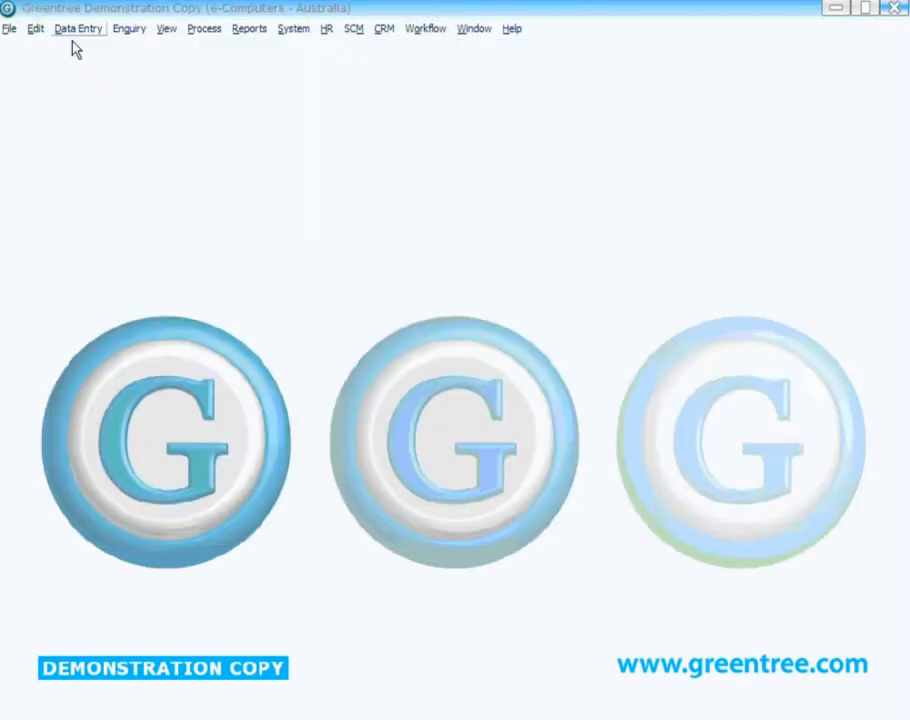
- Open AP Invoice Entry and start invoice 4373289 for supplier 2000, Computer and Parts Maintenance
click(76, 32)
mouse_move(138, 58)
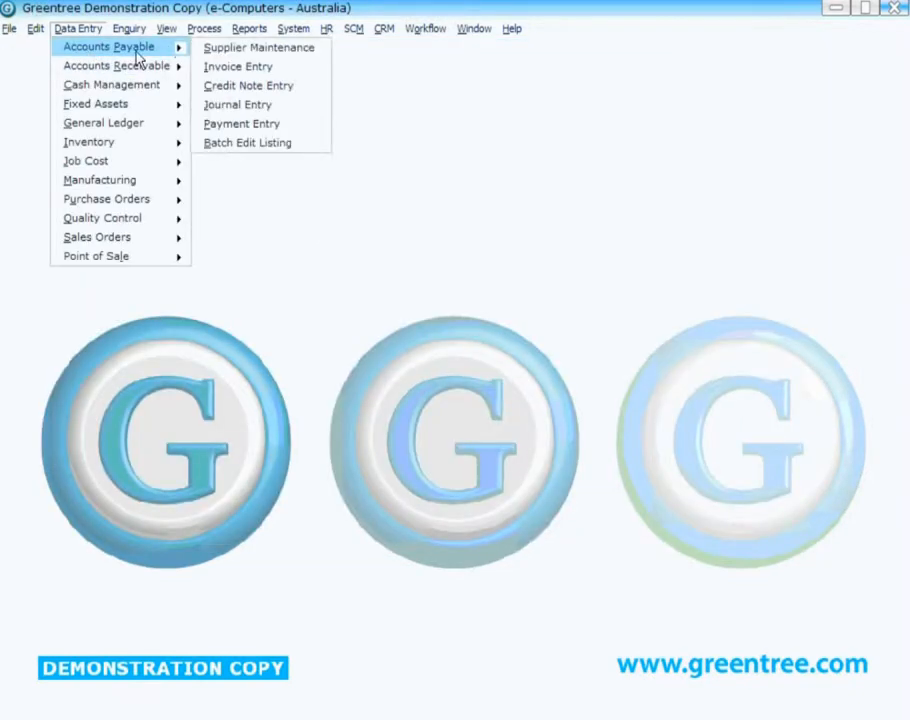
click(272, 70)
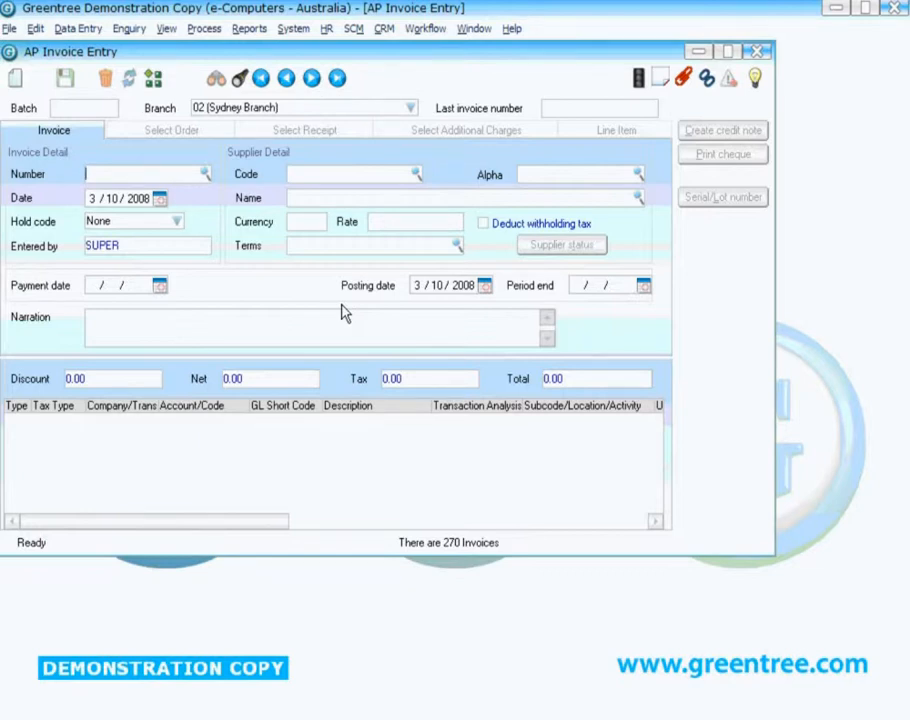
text(4373289)
click(420, 176)
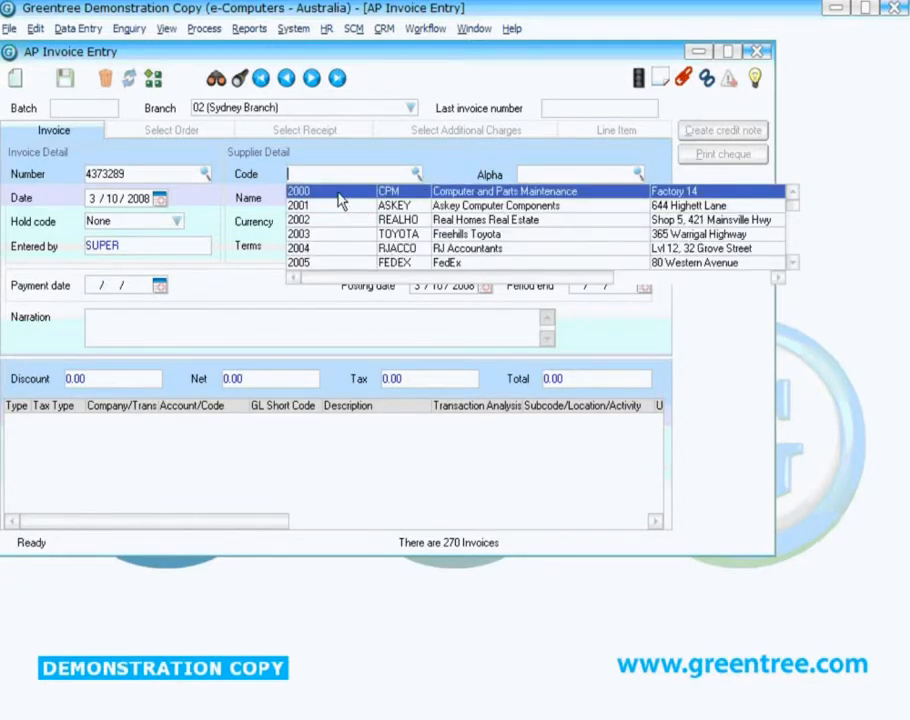
click(339, 195)
- Add a general ledger line to account 10.10.2510 Wages-Service with a price of 100
click(14, 422)
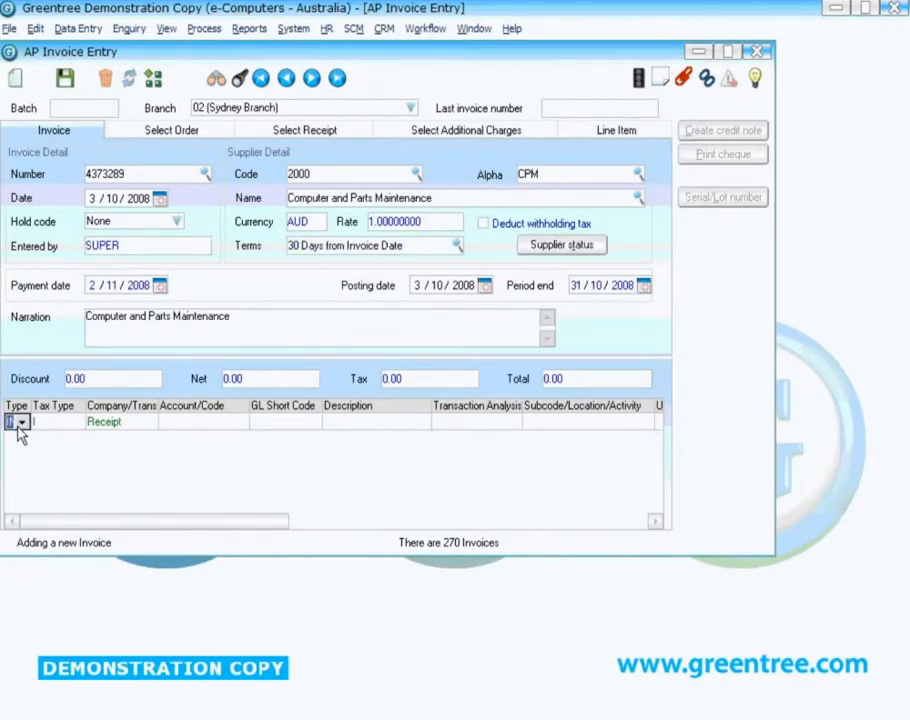
key(Tab)
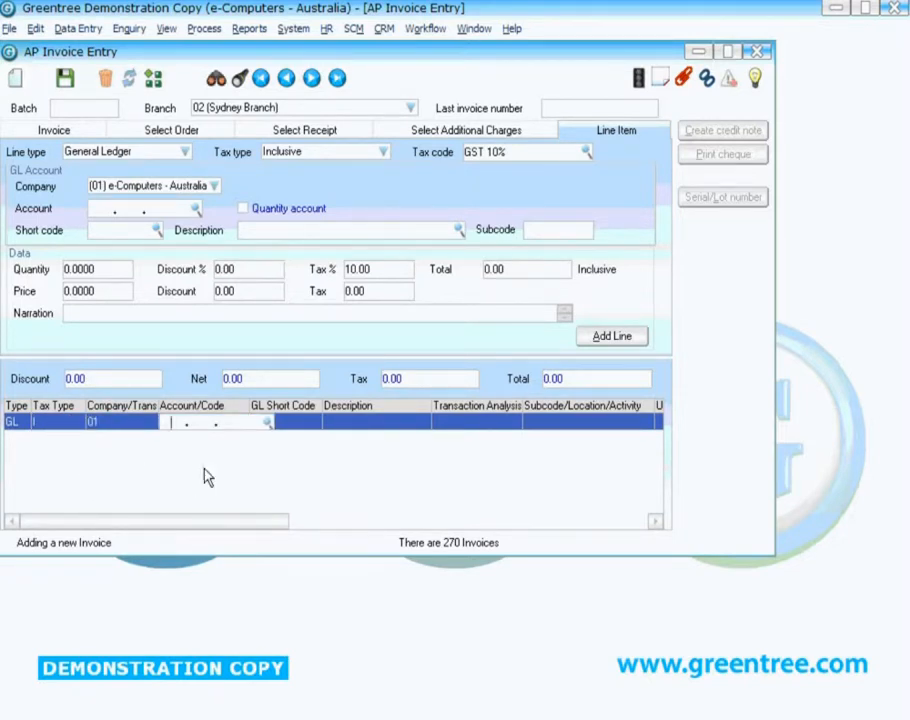
click(267, 422)
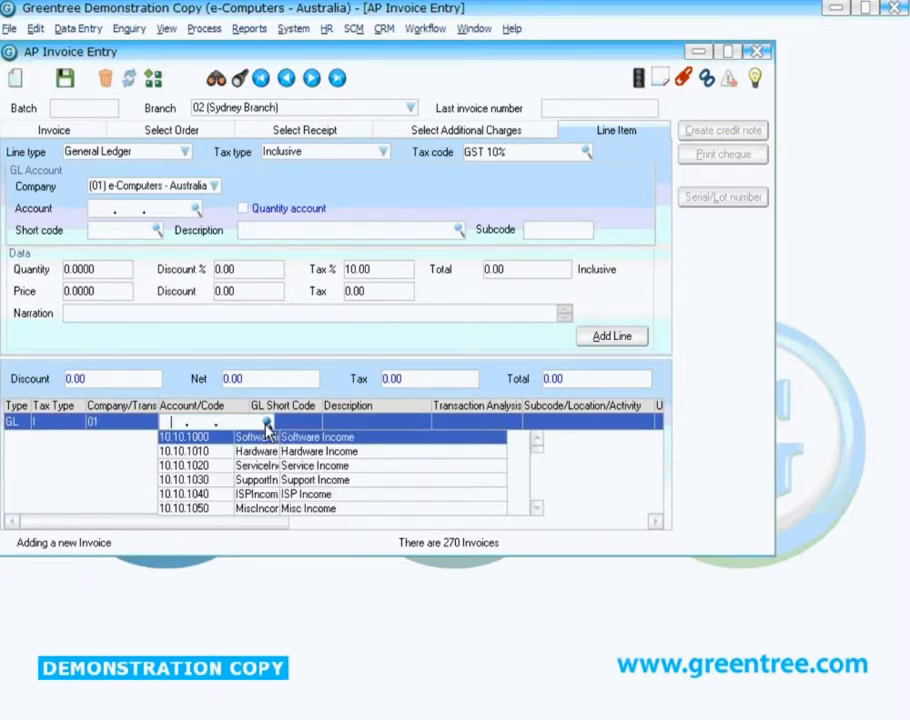
click(536, 485)
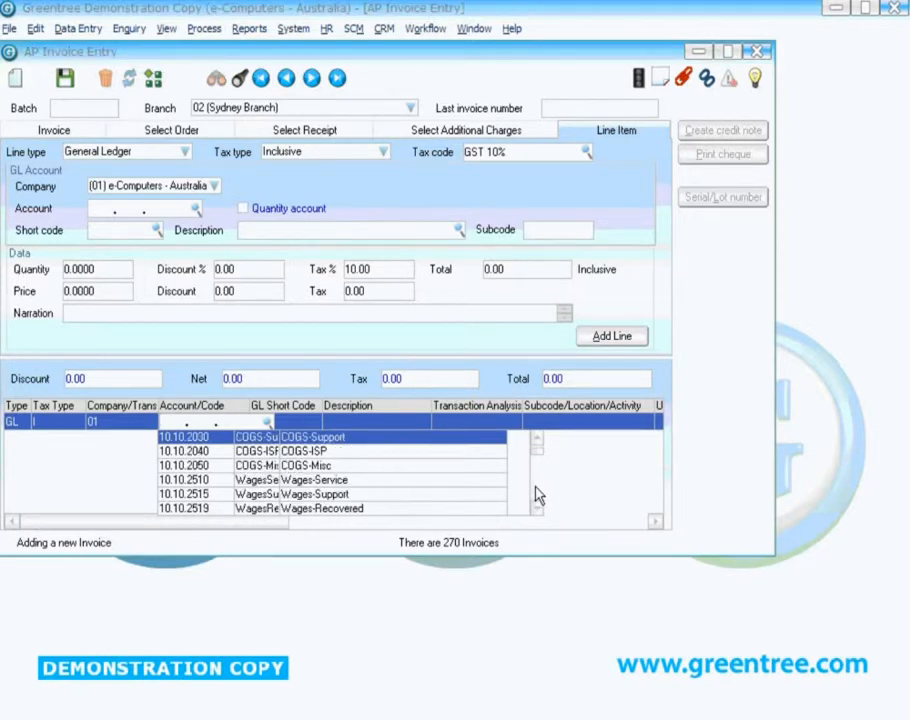
click(379, 487)
key(Tab)
key(Tab)
key(Tab)
key(Tab)
text(100)
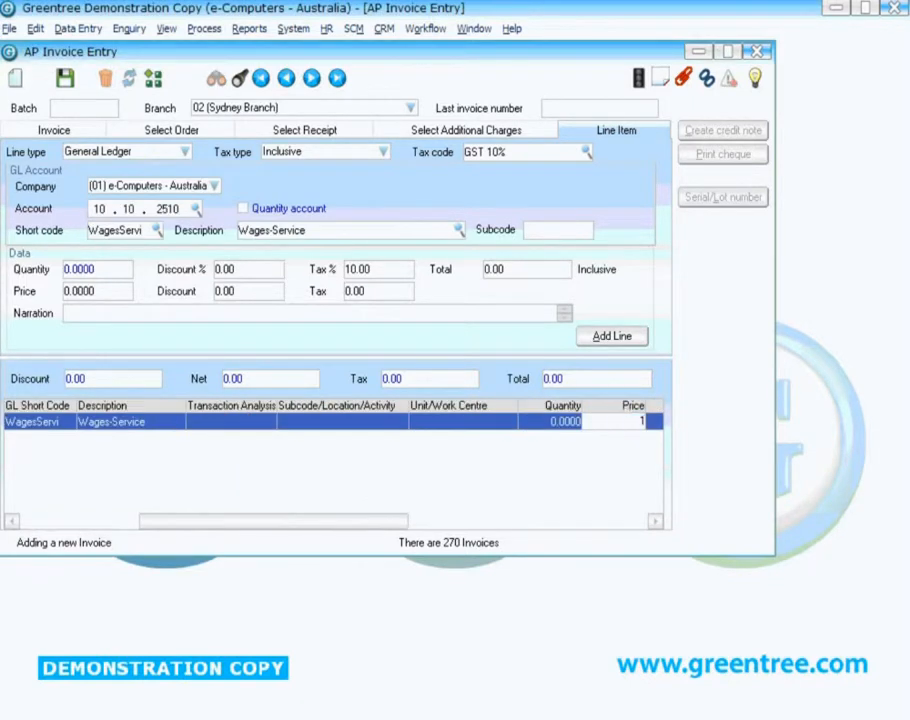
key(Tab)
key(Tab)
key(Tab)
key(Tab)
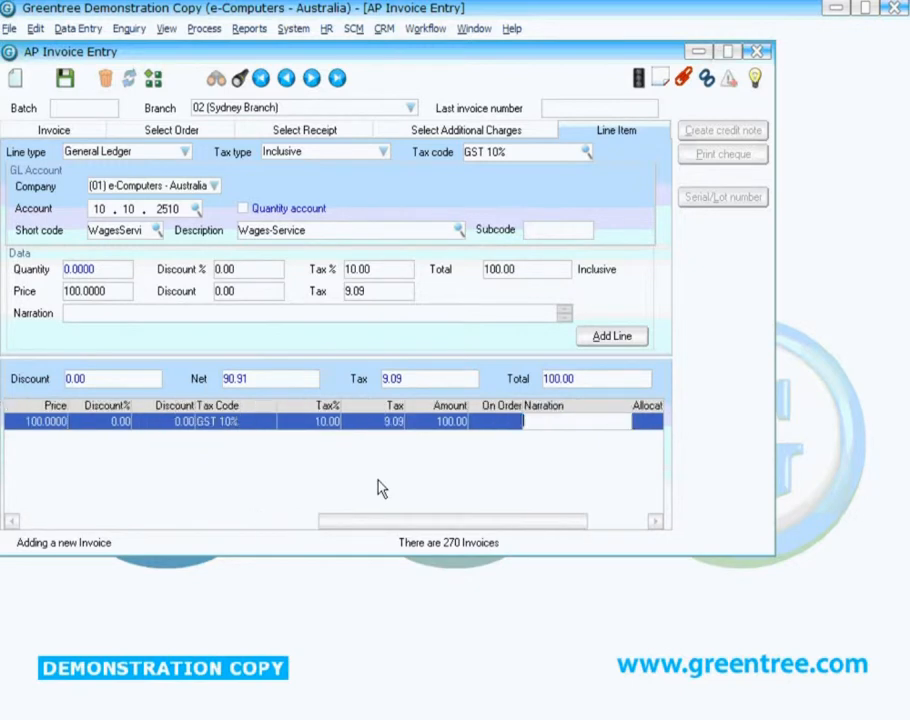
key(Tab)
key(Tab)
key(Tab)
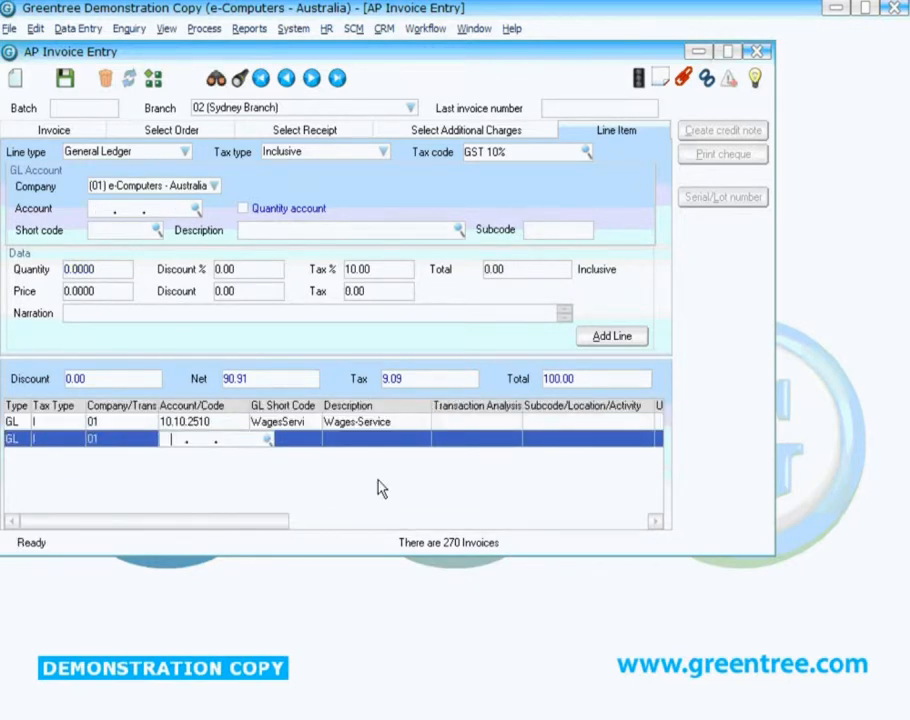
- Set the second line's account to 30.99.9999 Suspense GT ONLY and acknowledge the posting alert
text(3099)
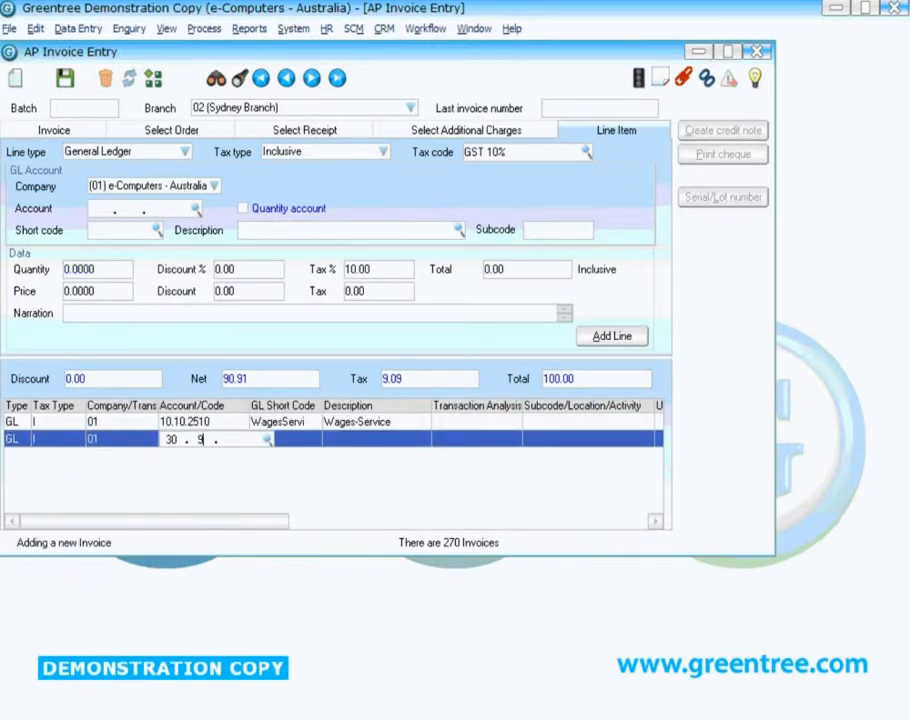
click(537, 473)
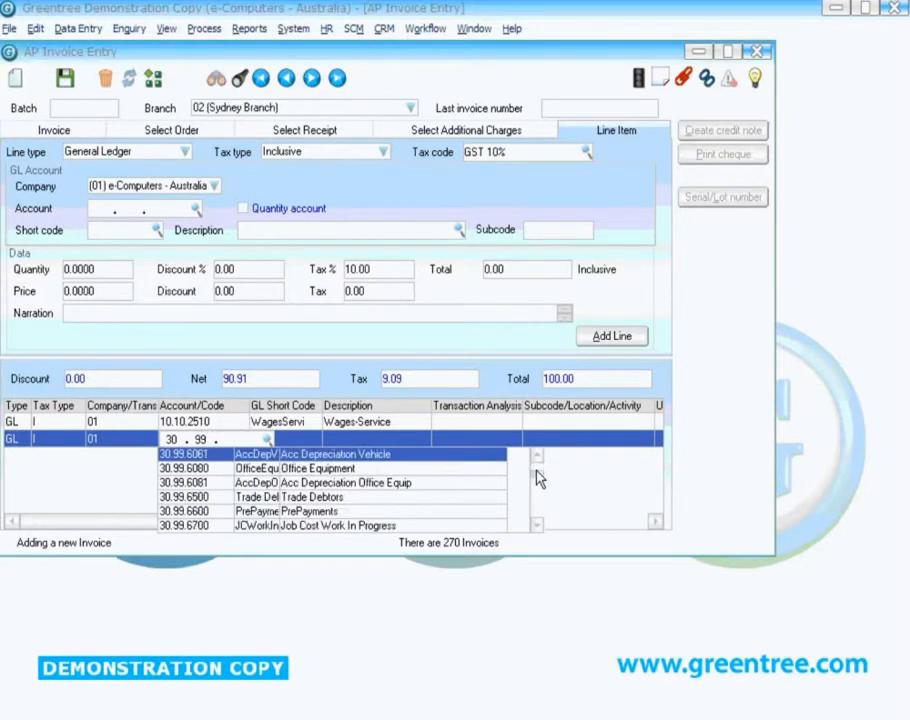
click(537, 473)
click(537, 473)
click(318, 455)
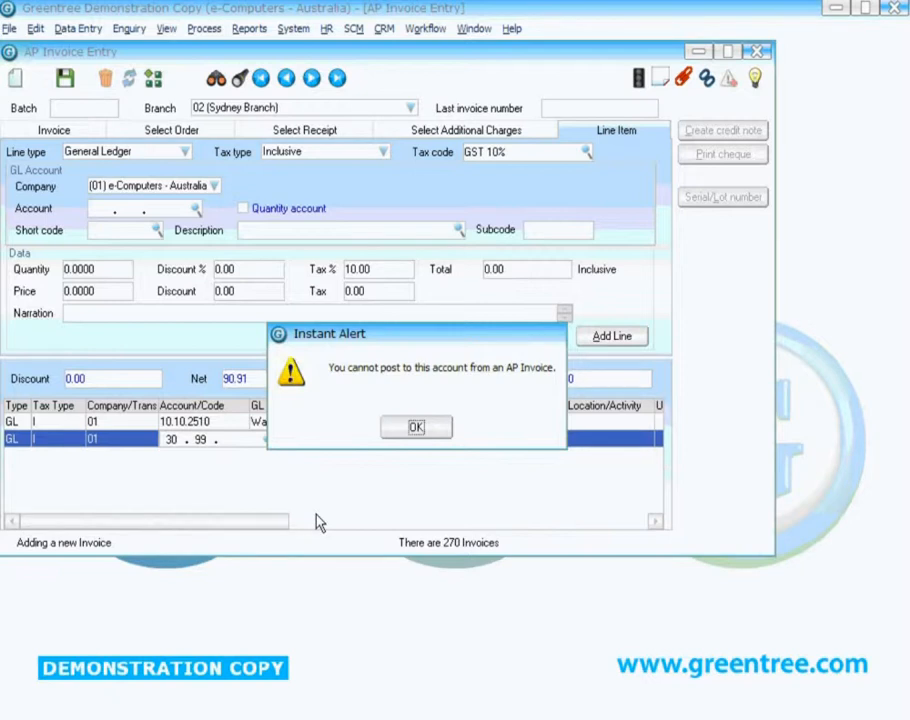
click(412, 428)
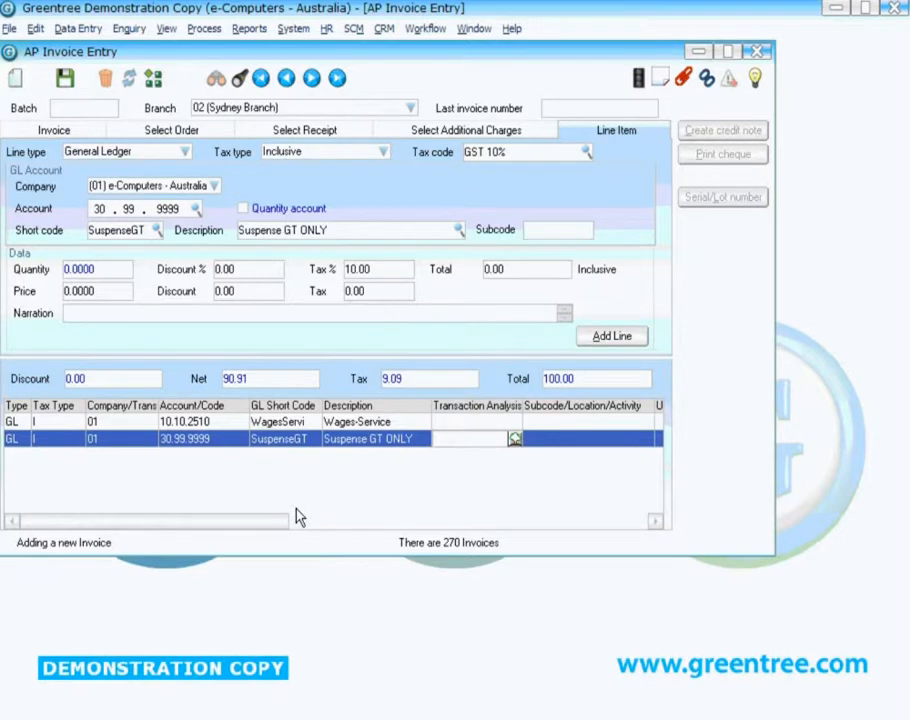
- Enter a price of 600 on the suspense account line and complete the line
key(Tab)
key(Tab)
key(Tab)
key(Tab)
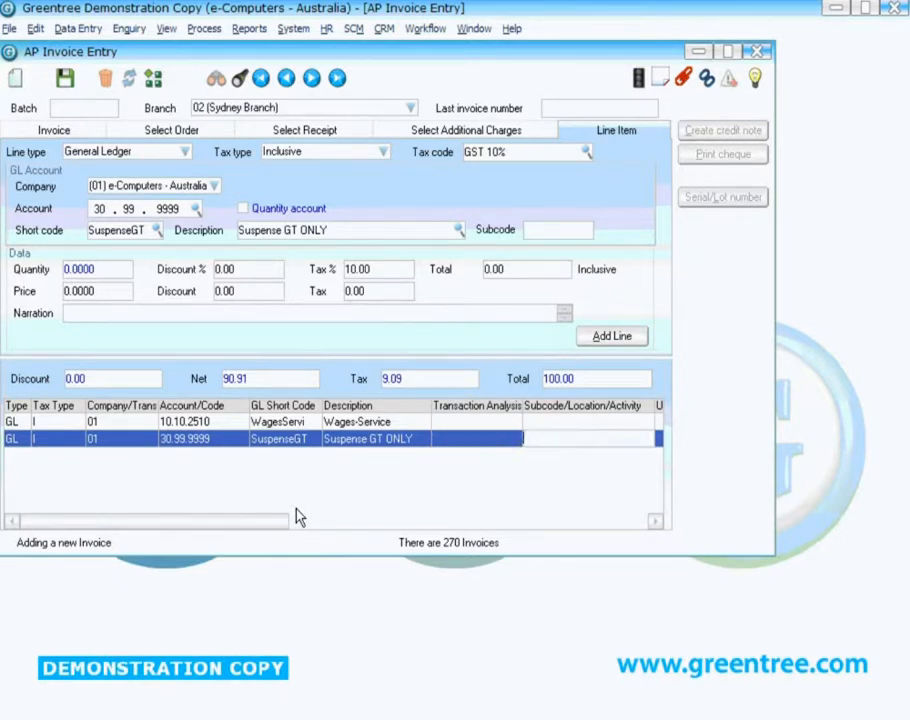
text(600)
key(Tab)
key(Tab)
key(Tab)
key(Tab)
key(Tab)
key(Tab)
key(Tab)
key(Tab)
key(Tab)
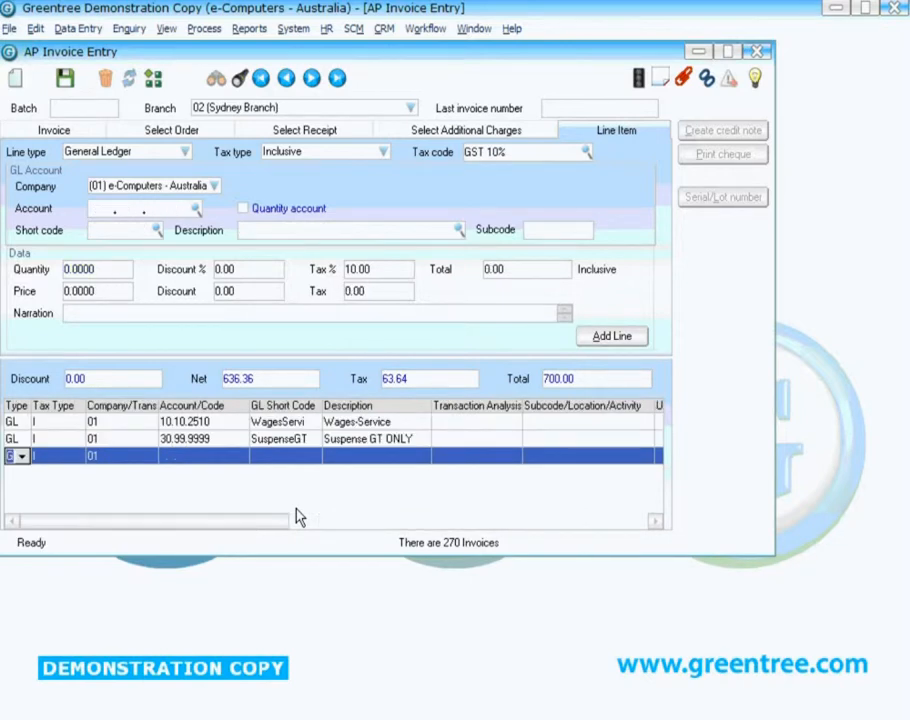
- Try to save the invoice and dismiss the error
click(64, 79)
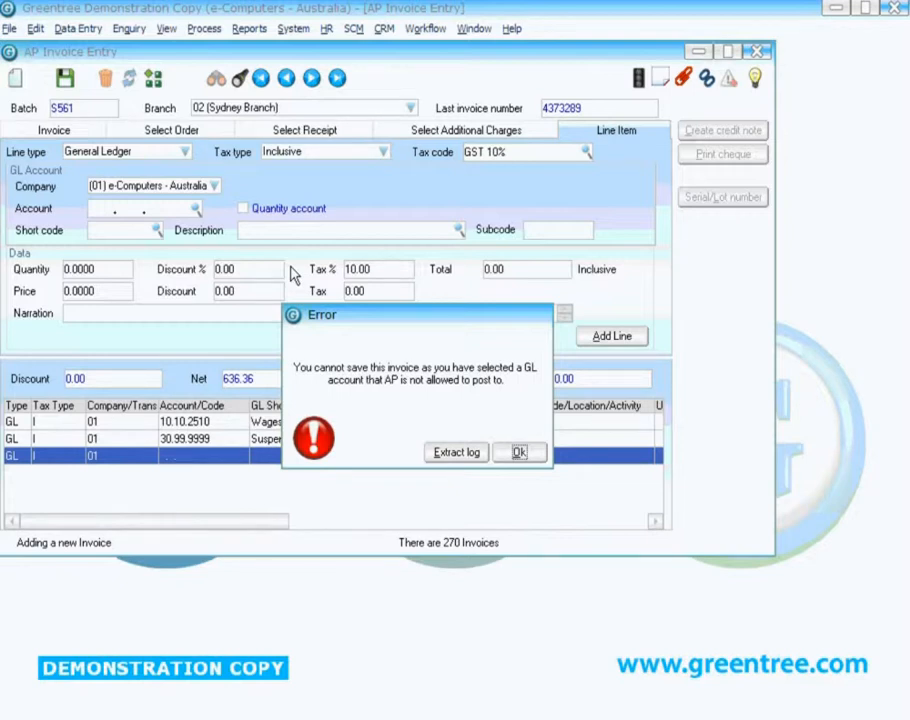
click(514, 455)
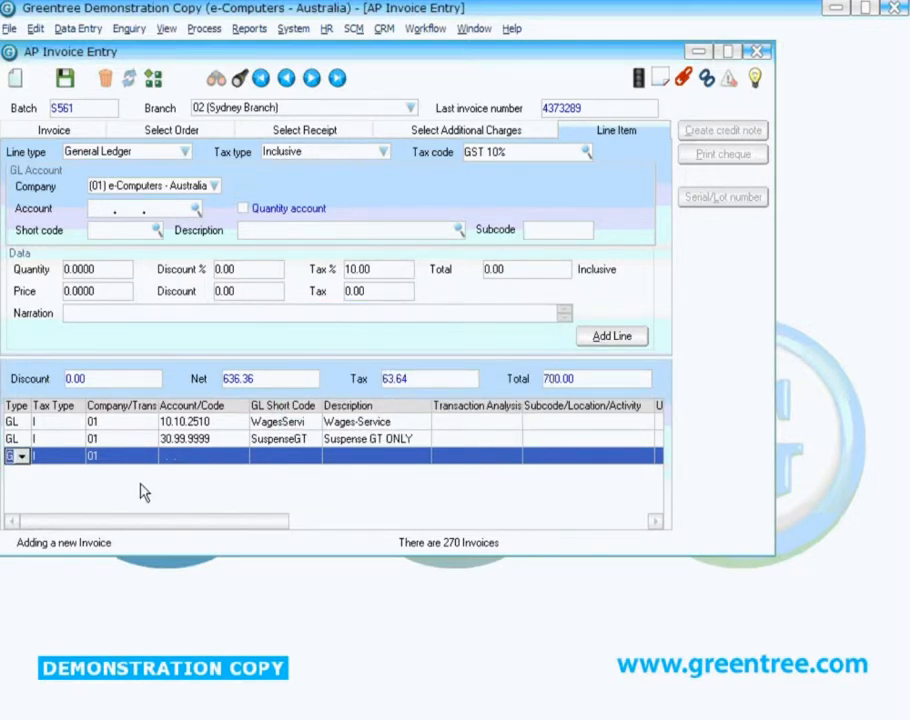
- Change the second line's account to 10.10.2515 Wages-Support and save the invoice
click(200, 441)
key(Right)
key(Right)
key(Right)
key(shift+Tab)
key(shift+Tab)
key(Tab)
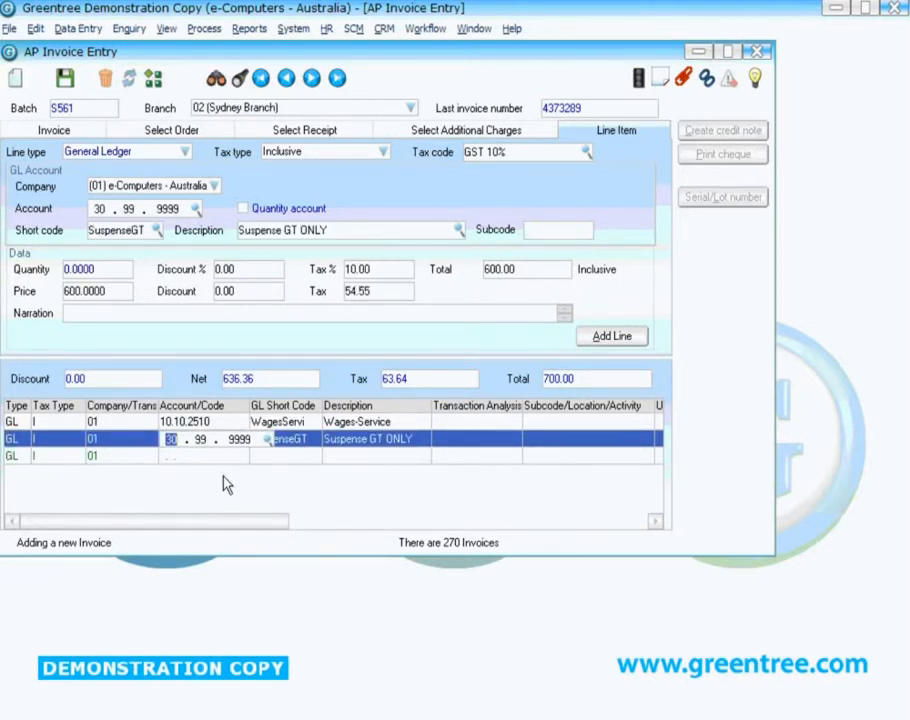
key(Delete)
click(268, 440)
scroll(532, 518, down, 3)
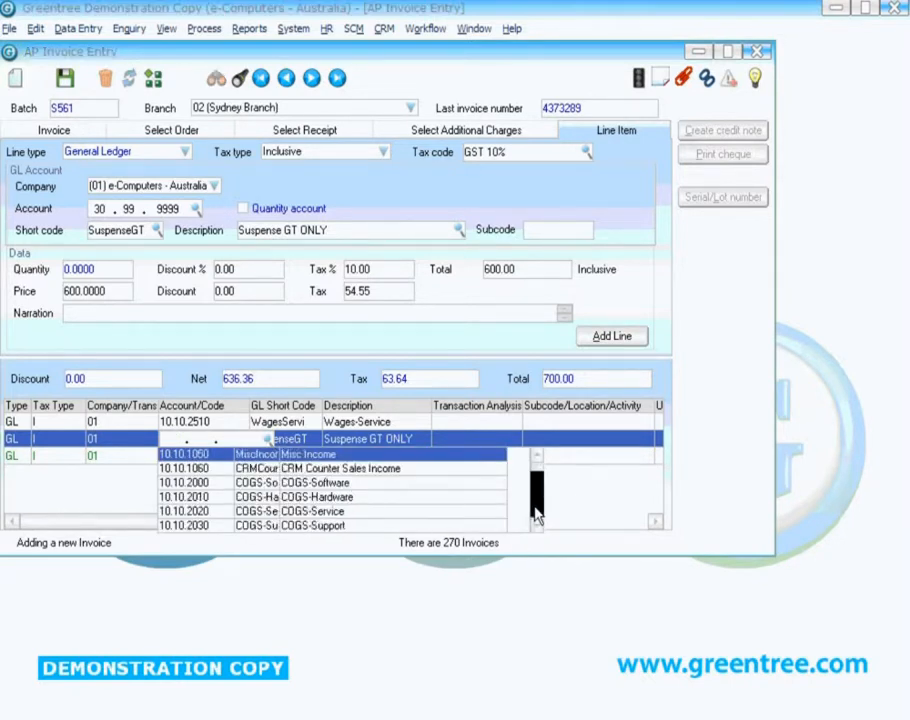
click(378, 512)
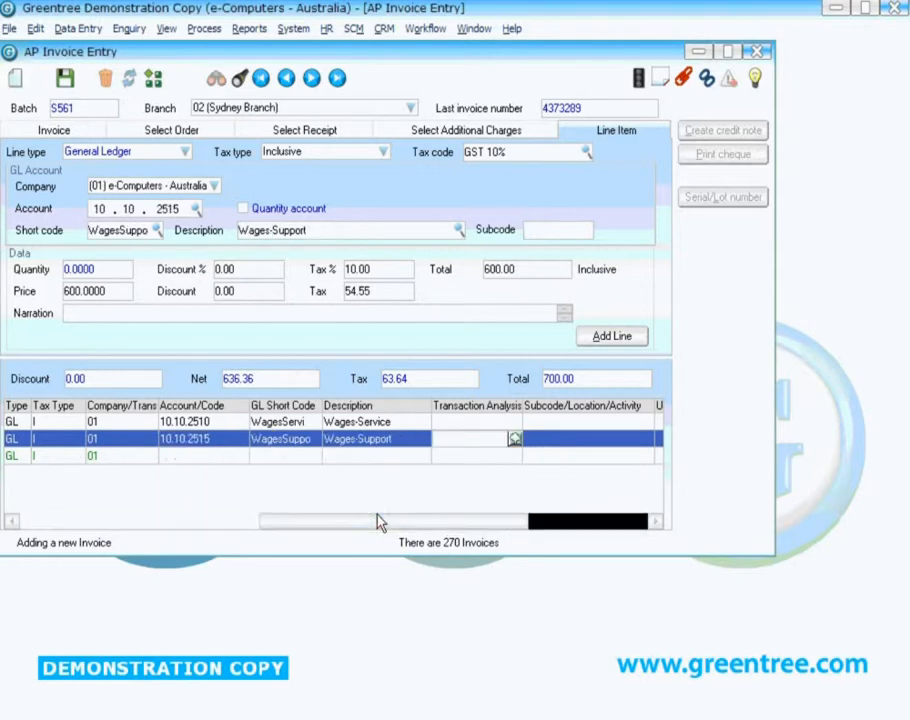
click(66, 79)
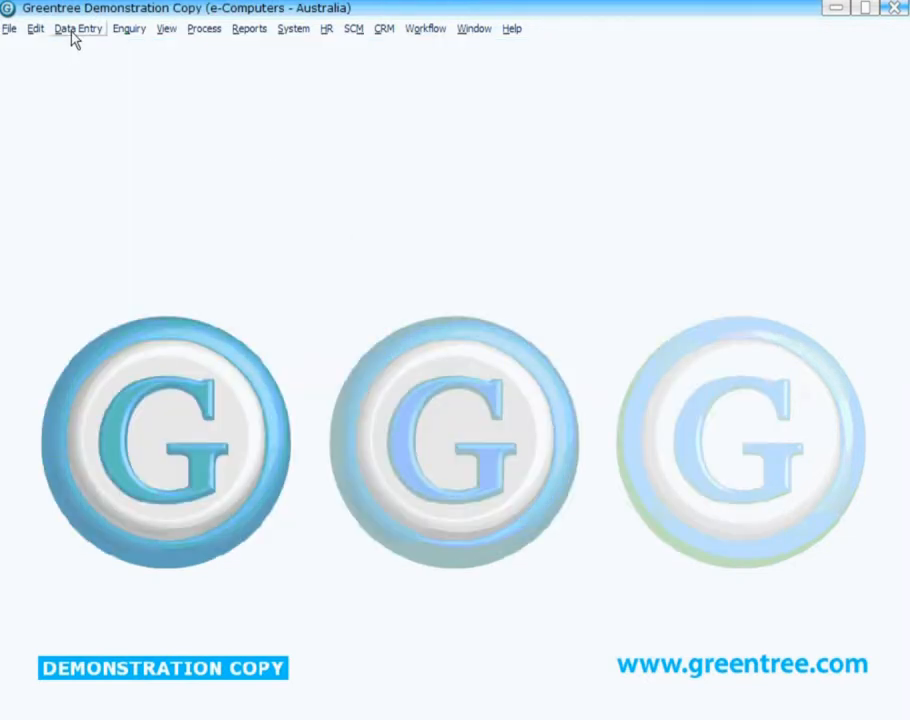
- Open General Ledger Account Maintenance
click(75, 30)
mouse_move(137, 128)
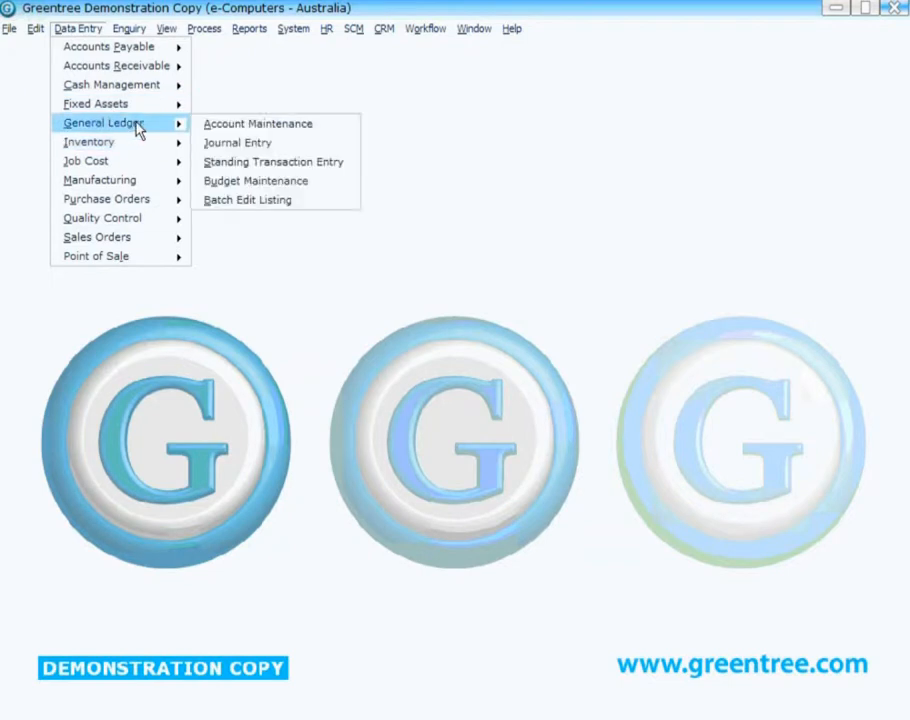
click(226, 128)
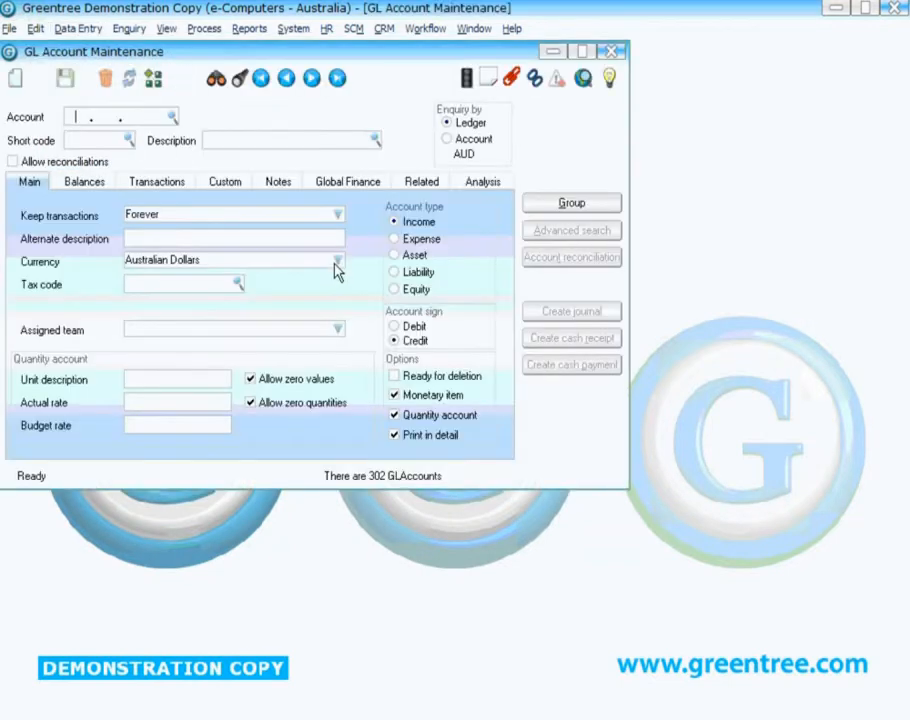
- Review the AP Posting not allowed custom field on the first and last GL accounts, then close GL Account Maintenance
click(260, 78)
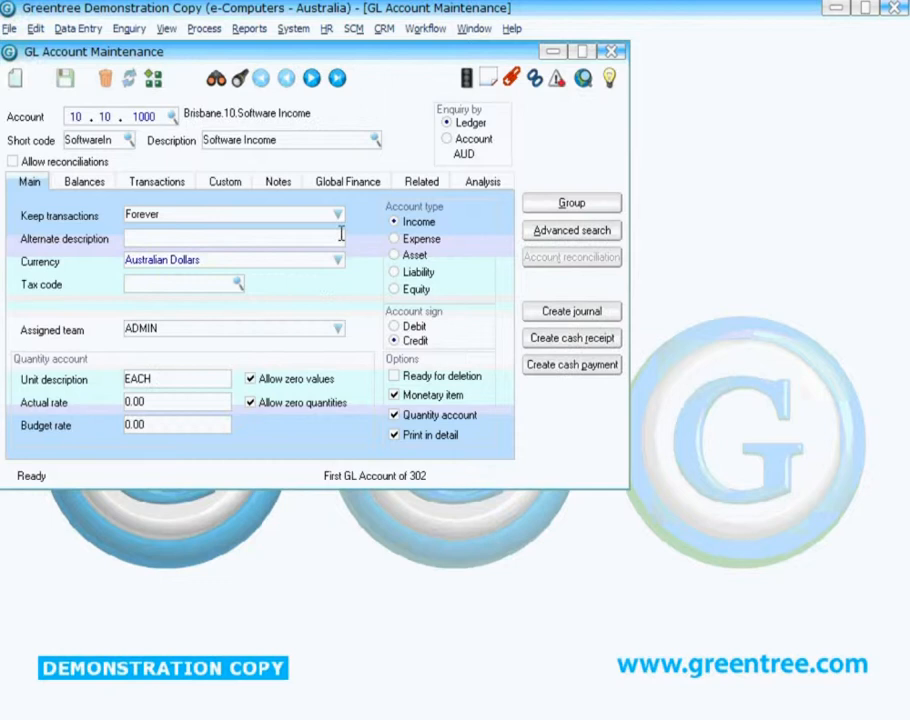
click(224, 182)
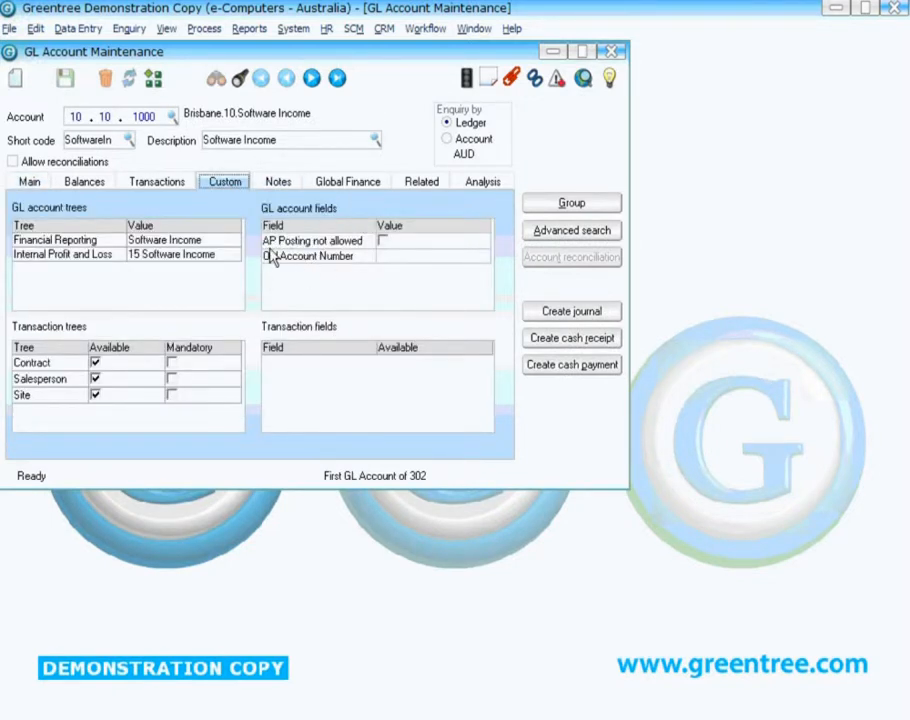
click(337, 78)
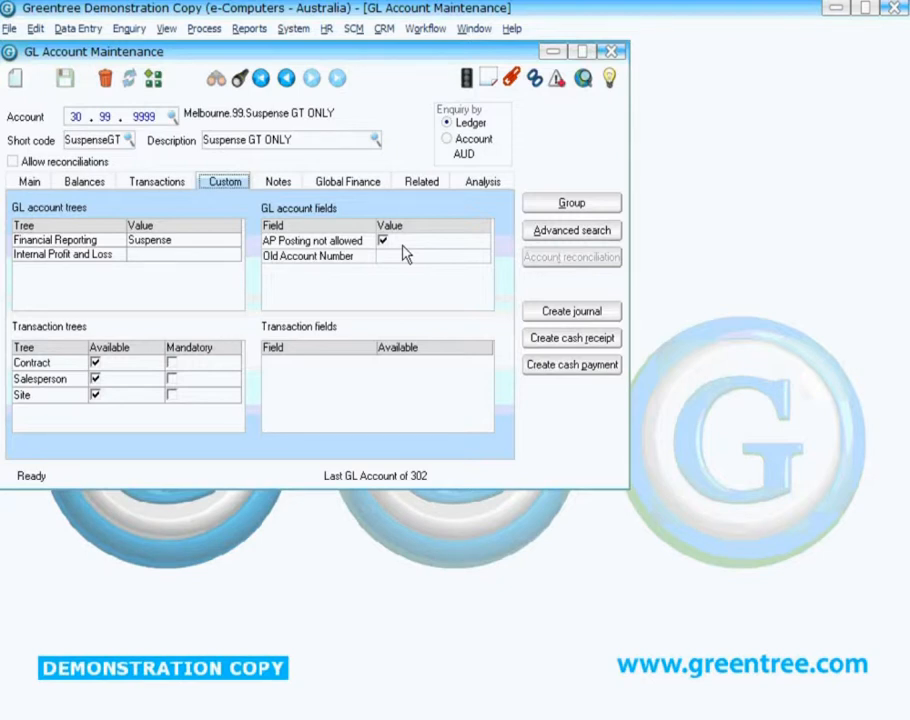
click(613, 52)
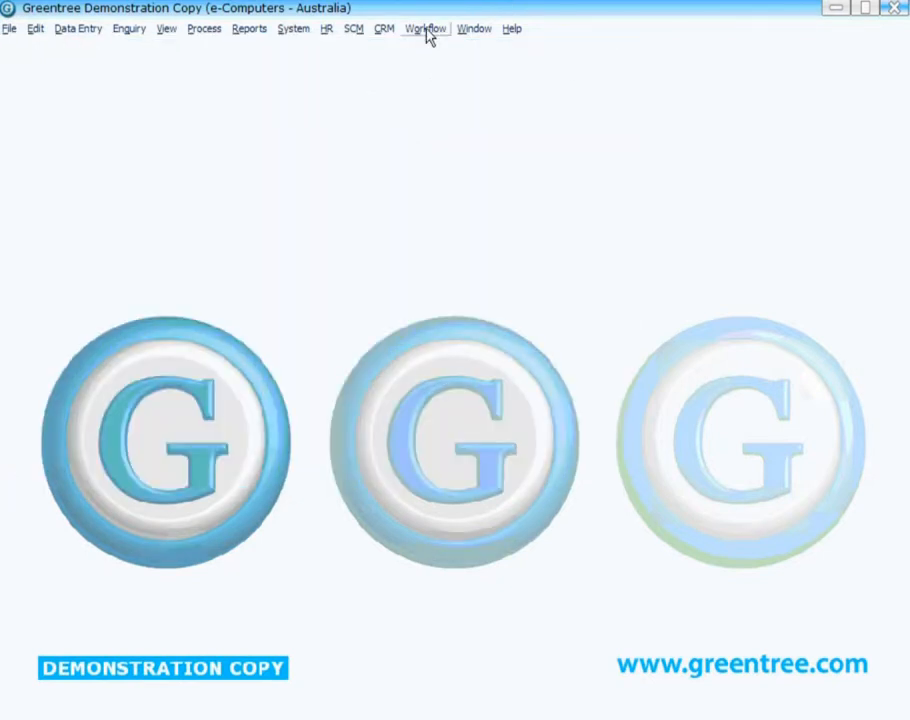
- Open Rule Maintenance, go to the last rule, and examine its GL account record selection condition
click(426, 30)
mouse_move(541, 250)
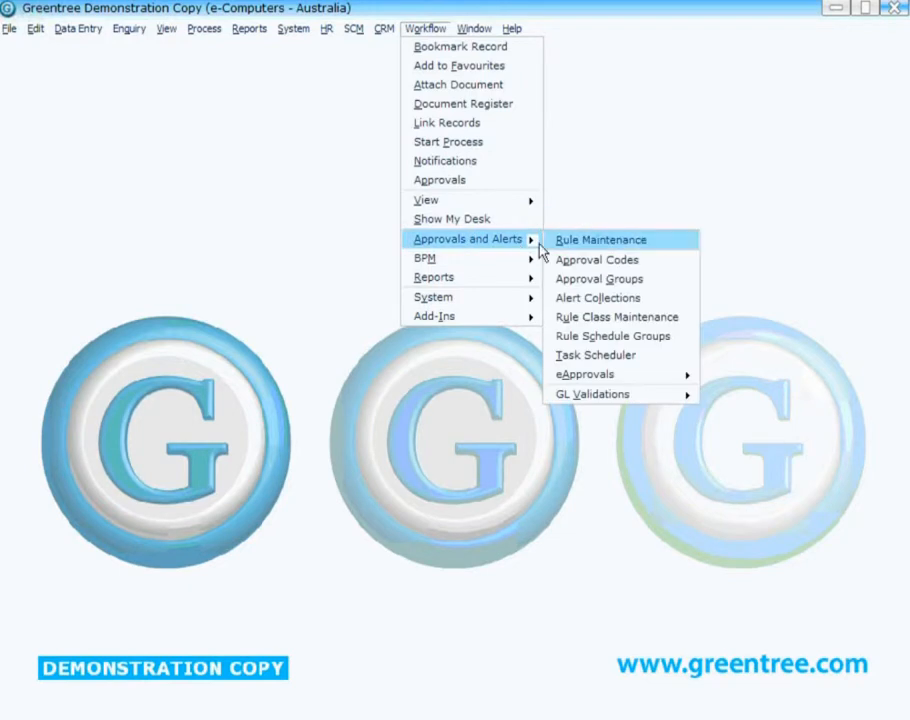
click(576, 243)
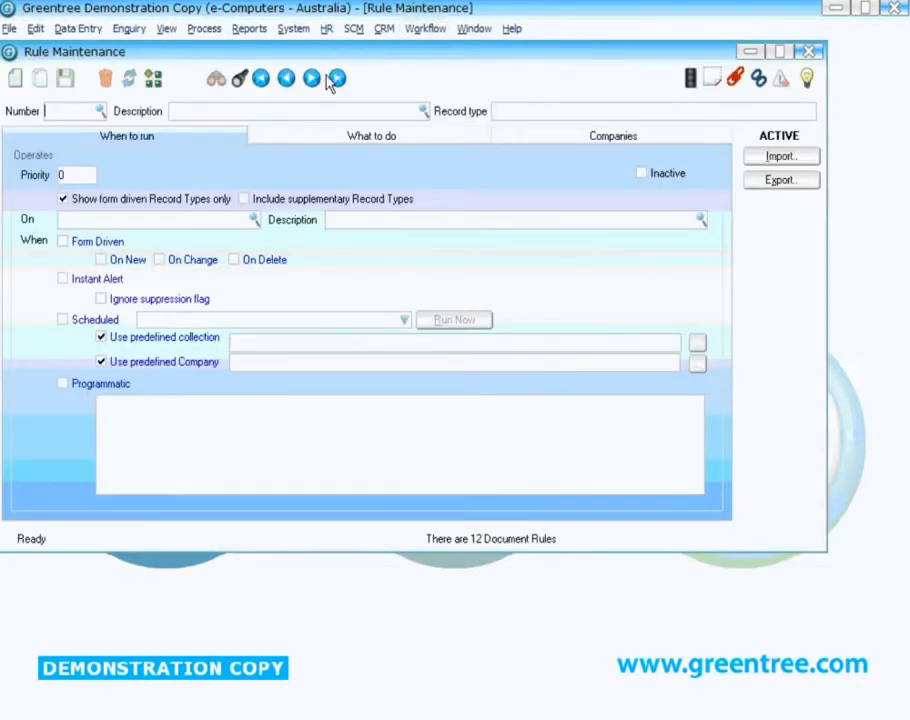
click(334, 79)
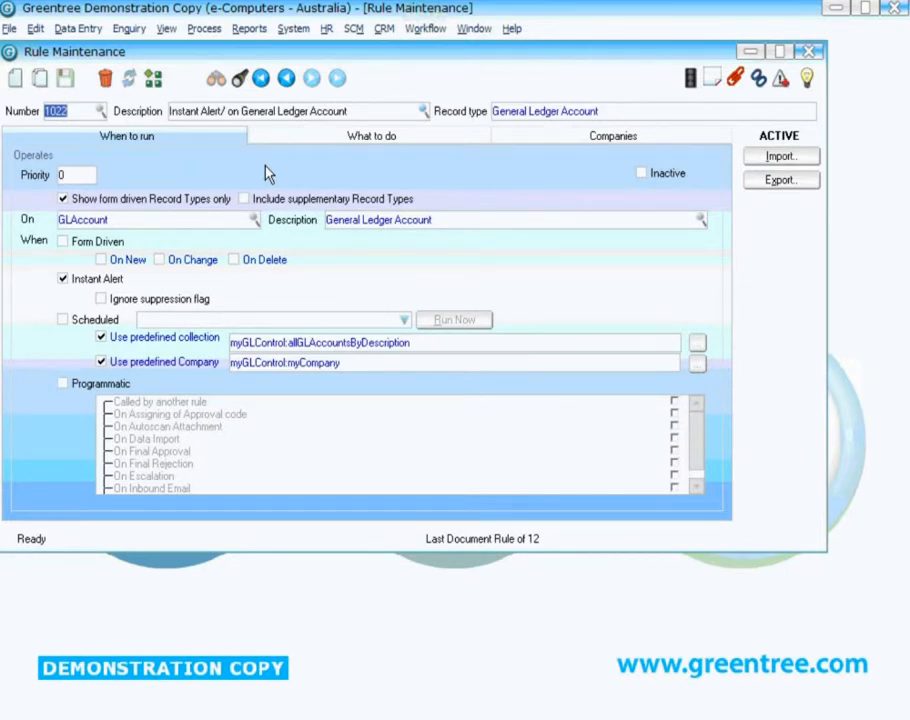
click(66, 219)
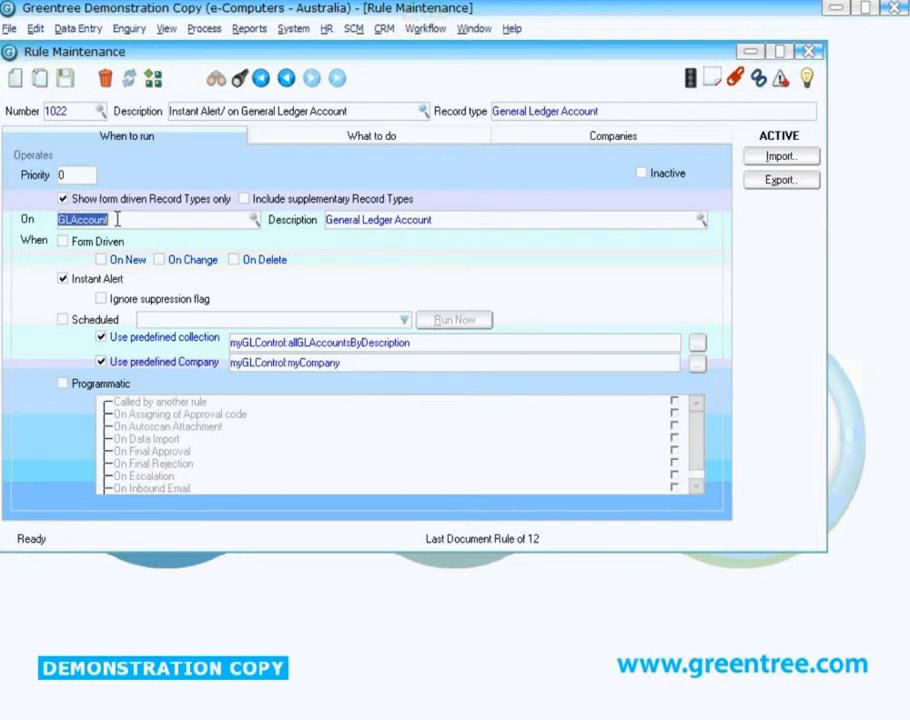
click(309, 142)
double_click(183, 226)
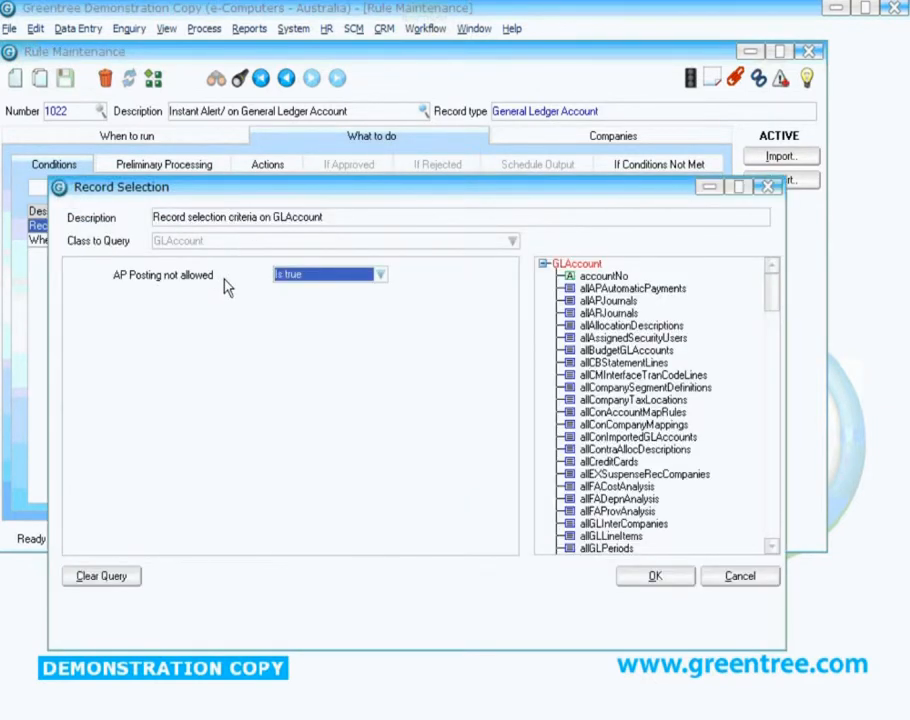
drag(765, 293, 780, 467)
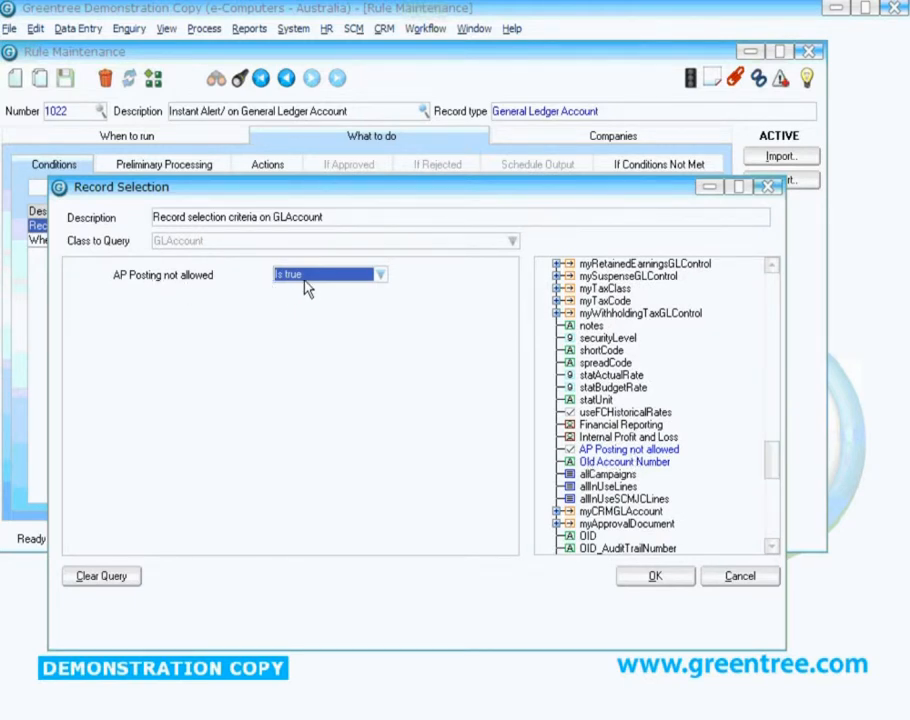
click(652, 578)
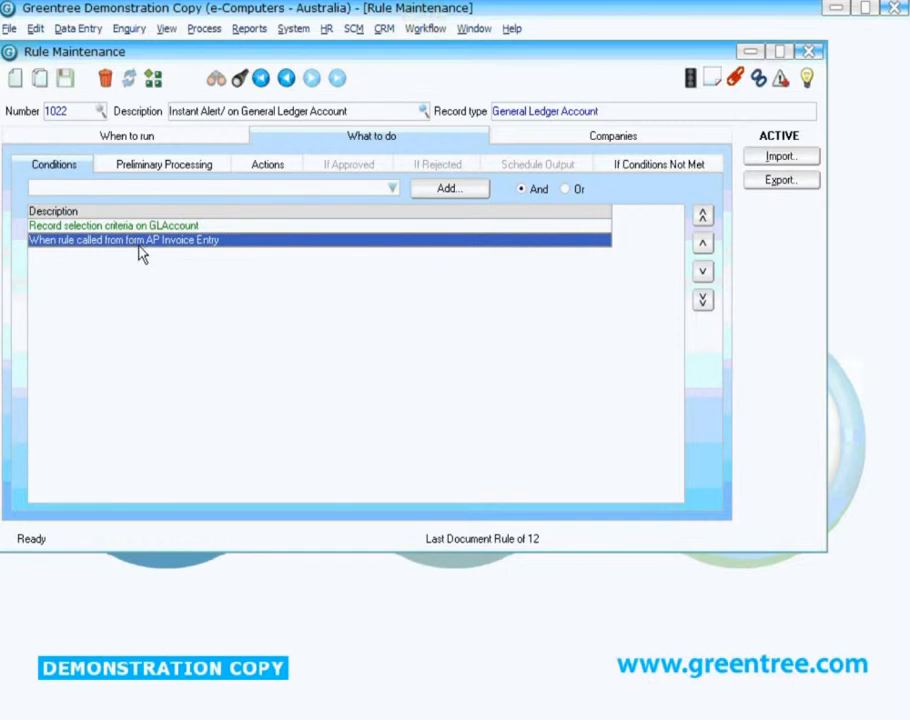
- Review the instant alert message action of rule 1022
click(258, 172)
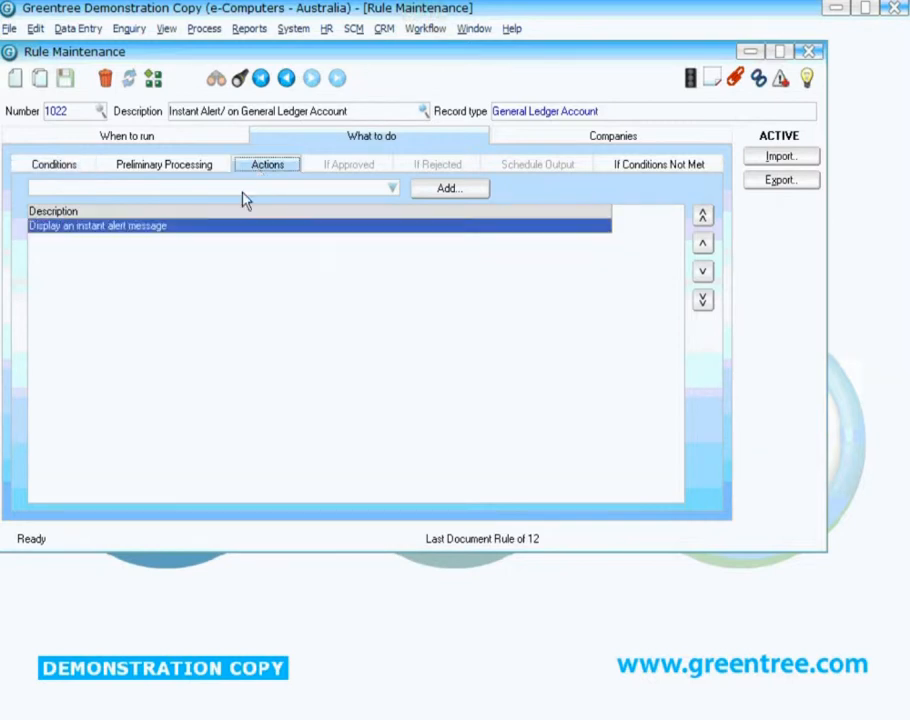
double_click(147, 233)
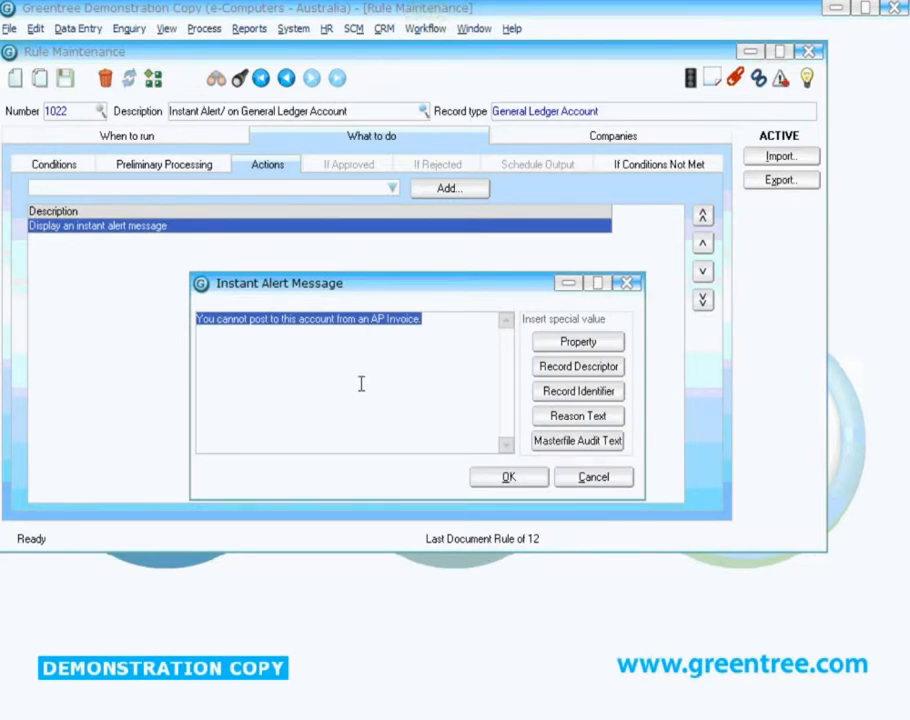
click(506, 480)
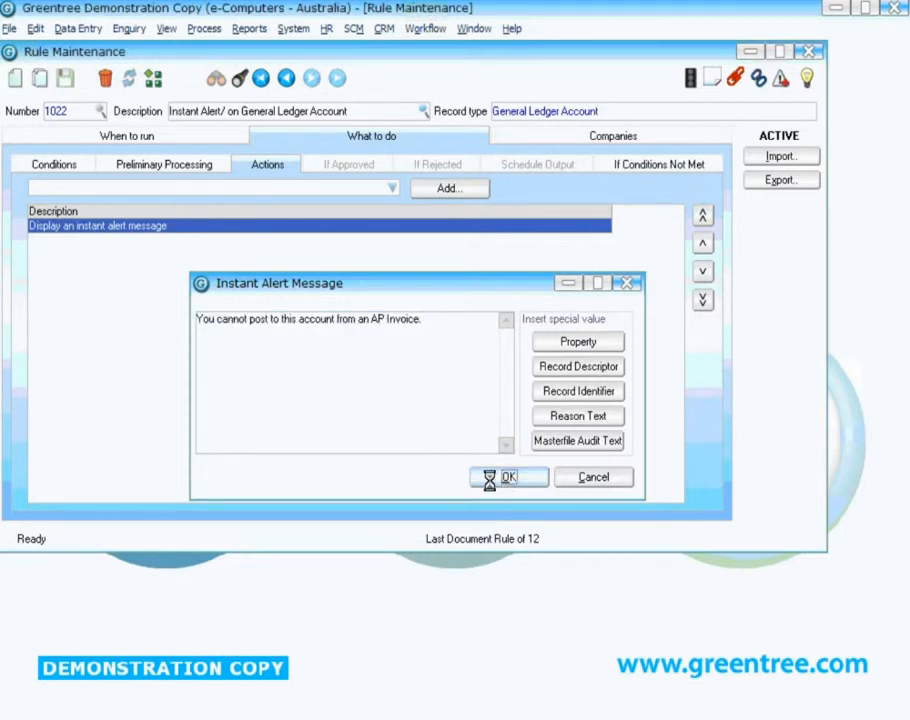
- Go to rule 1021, AP Invoice, check GL account posting, and review when it runs
click(286, 78)
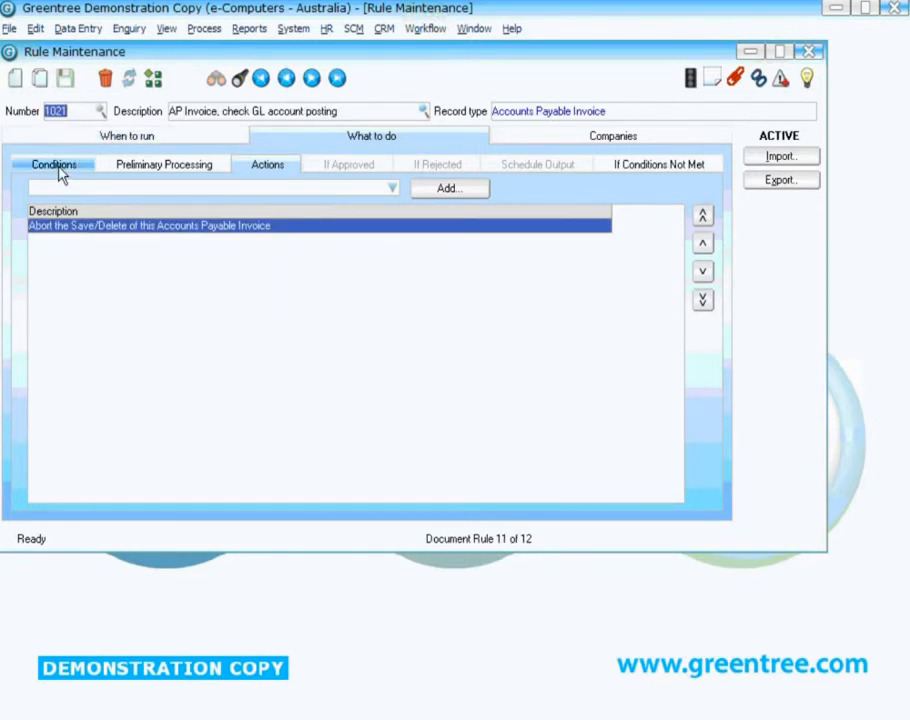
click(77, 139)
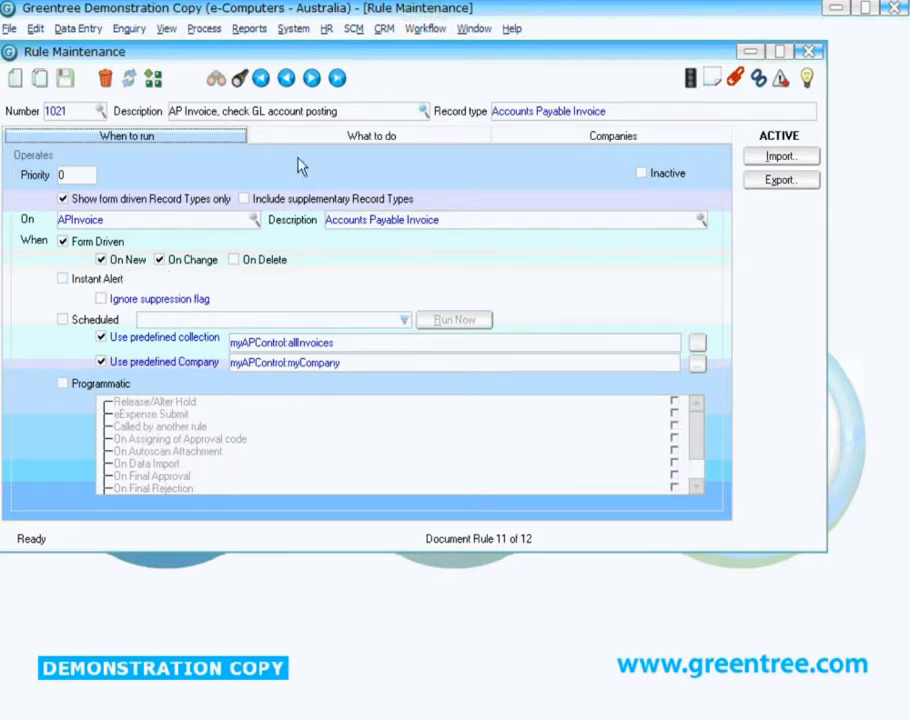
click(321, 137)
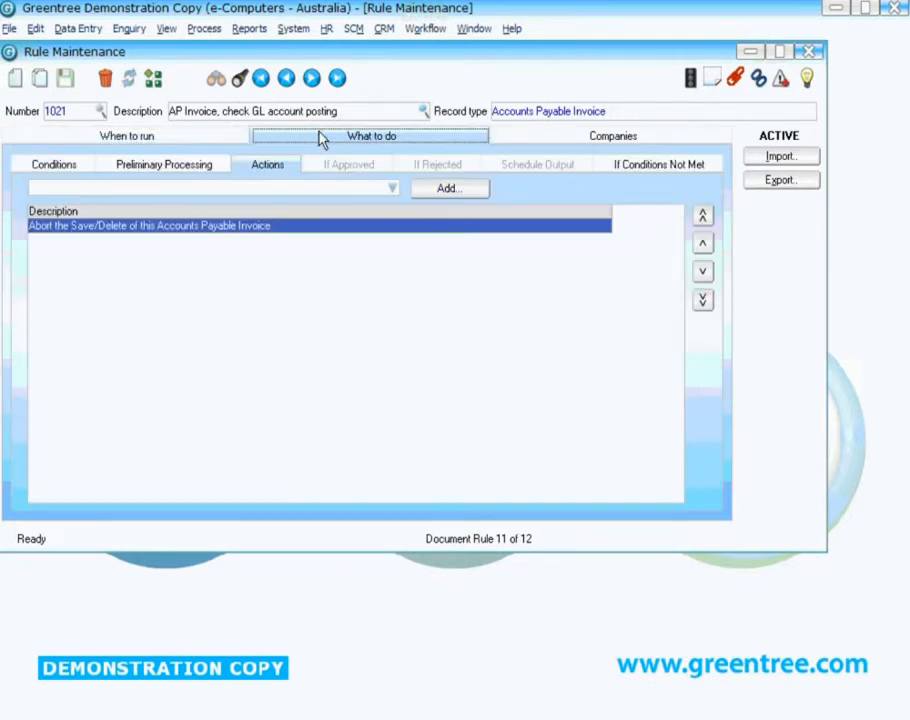
- Examine rule 1021's record selection criteria on AP invoice line items checking the GL account's AP Posting not allowed flag
click(58, 166)
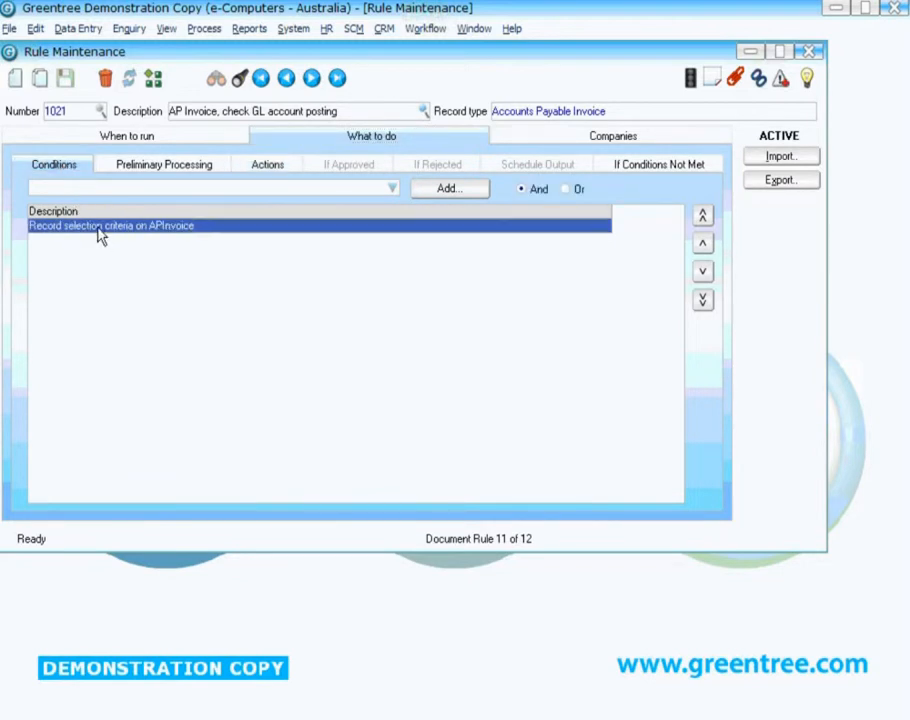
double_click(98, 228)
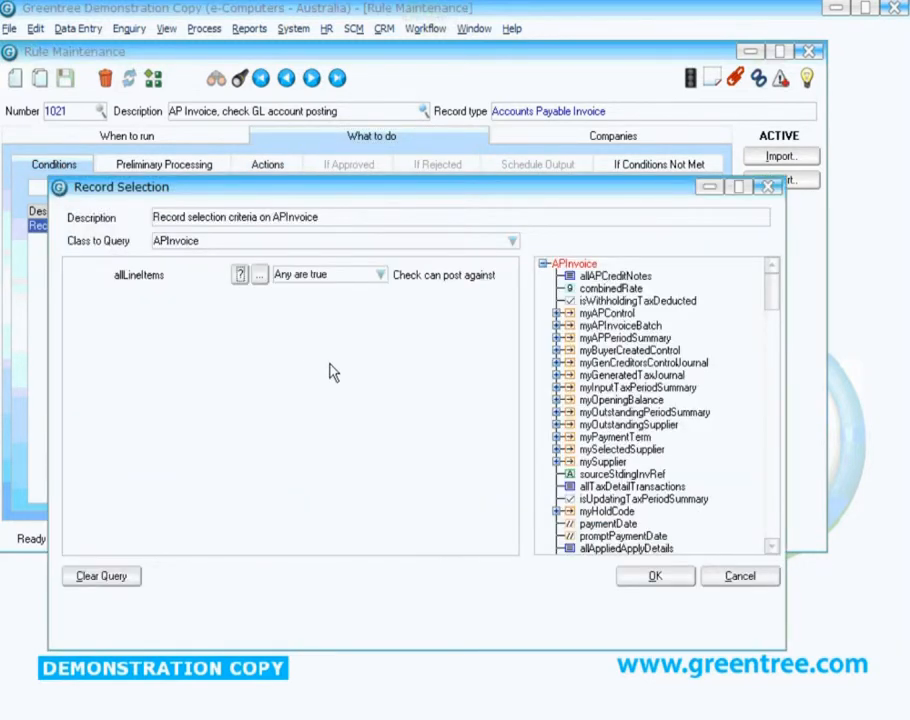
scroll(775, 300, down, 3)
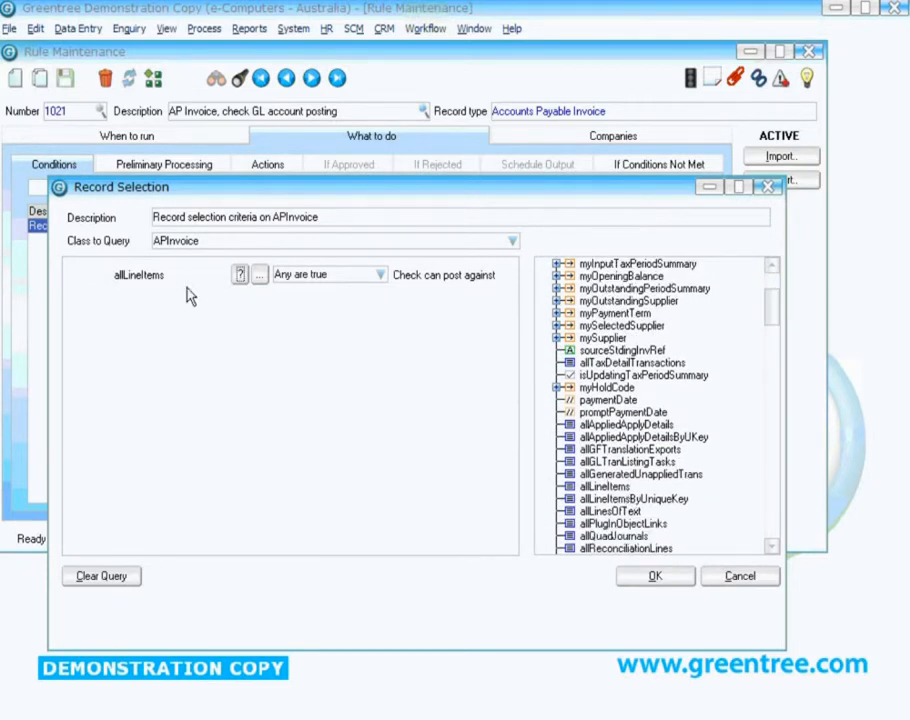
click(259, 276)
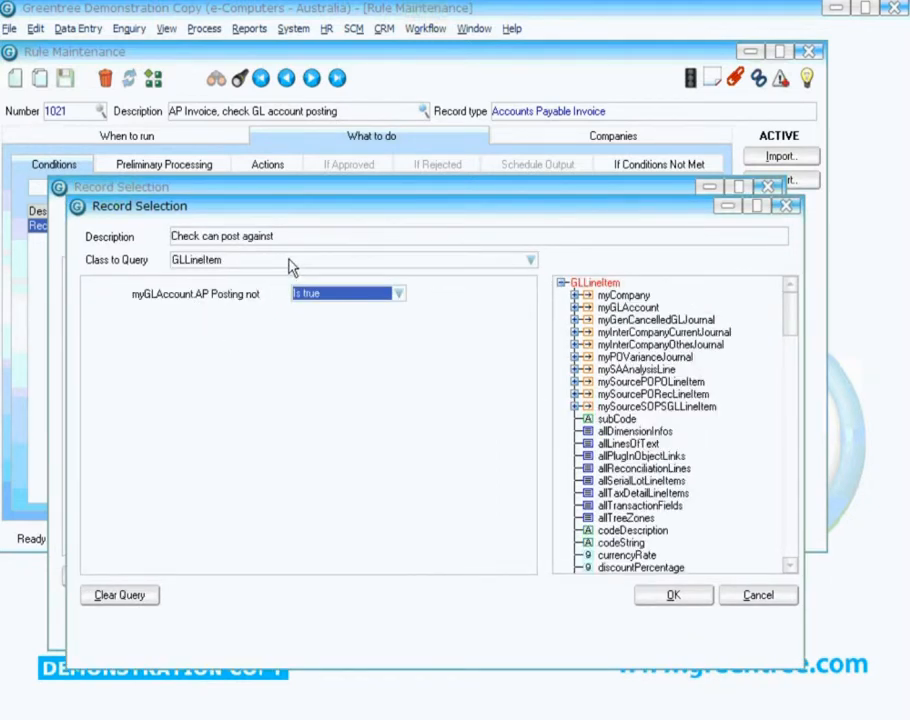
click(345, 262)
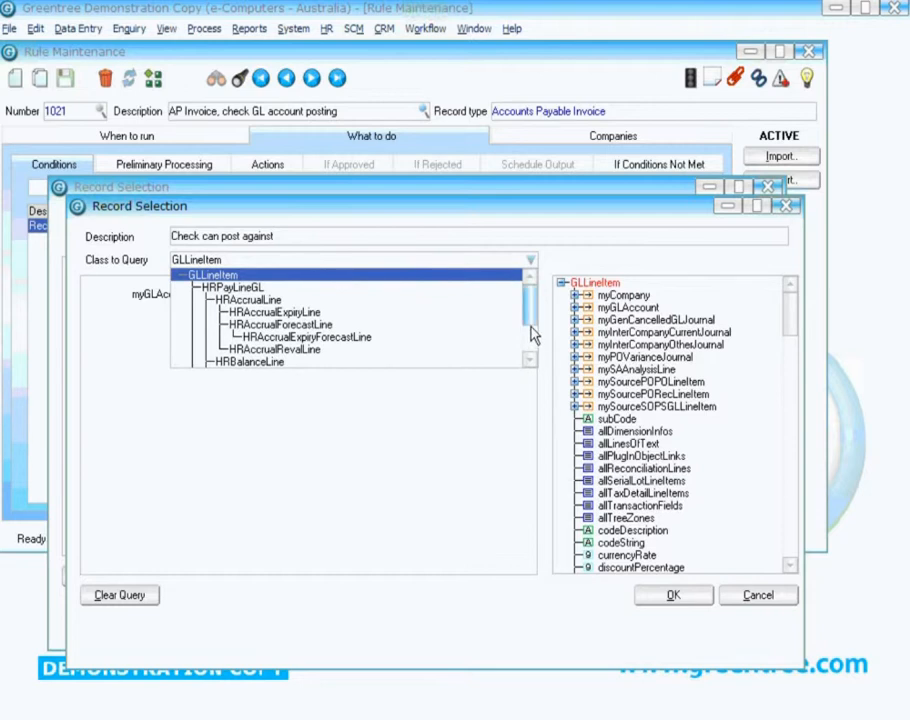
click(535, 263)
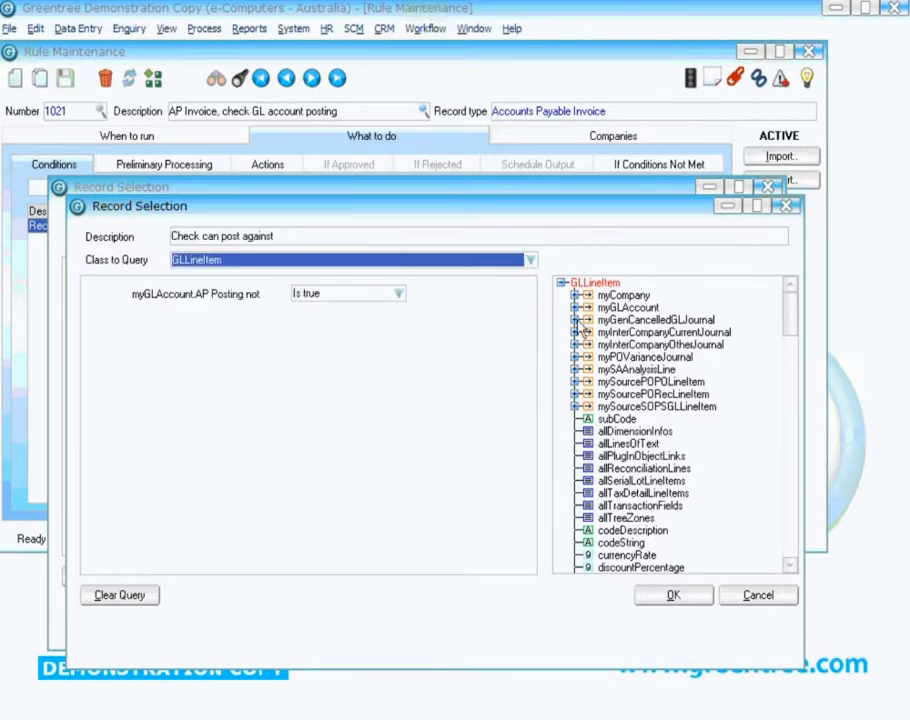
click(623, 308)
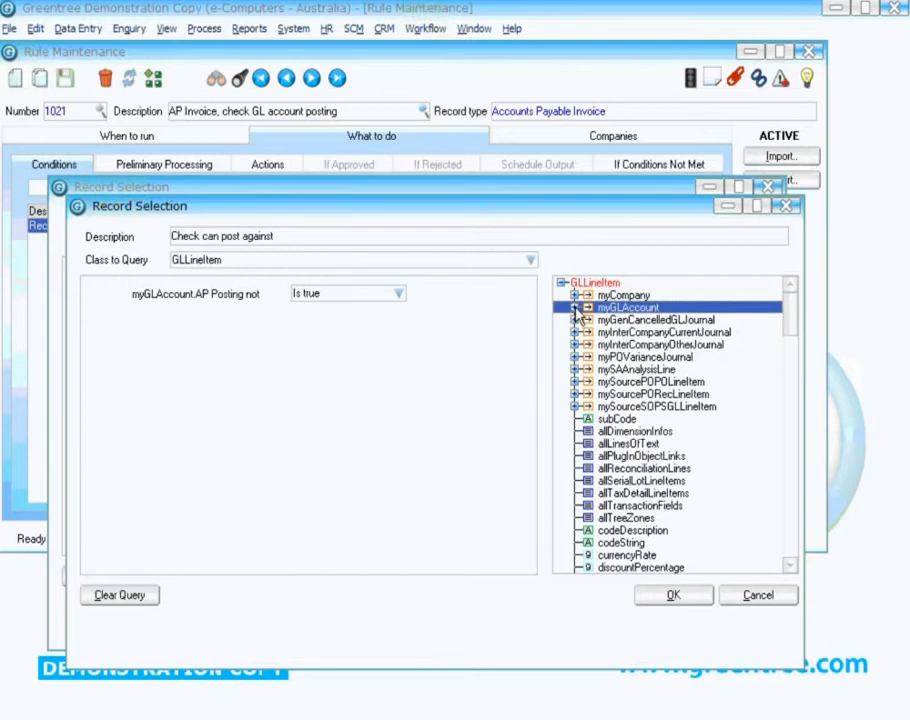
click(575, 308)
drag(790, 298, 805, 398)
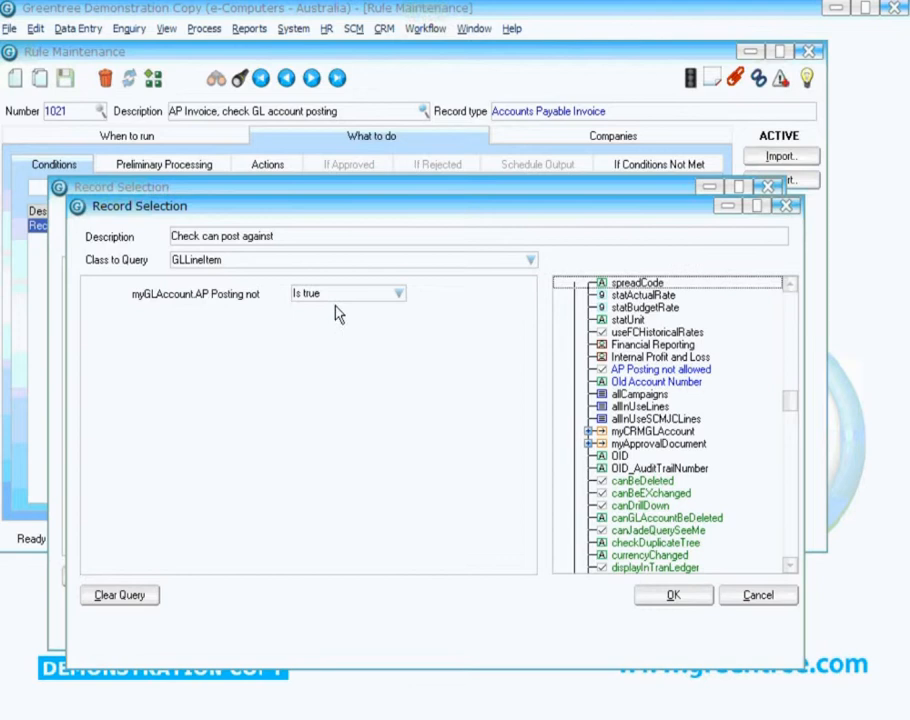
click(675, 597)
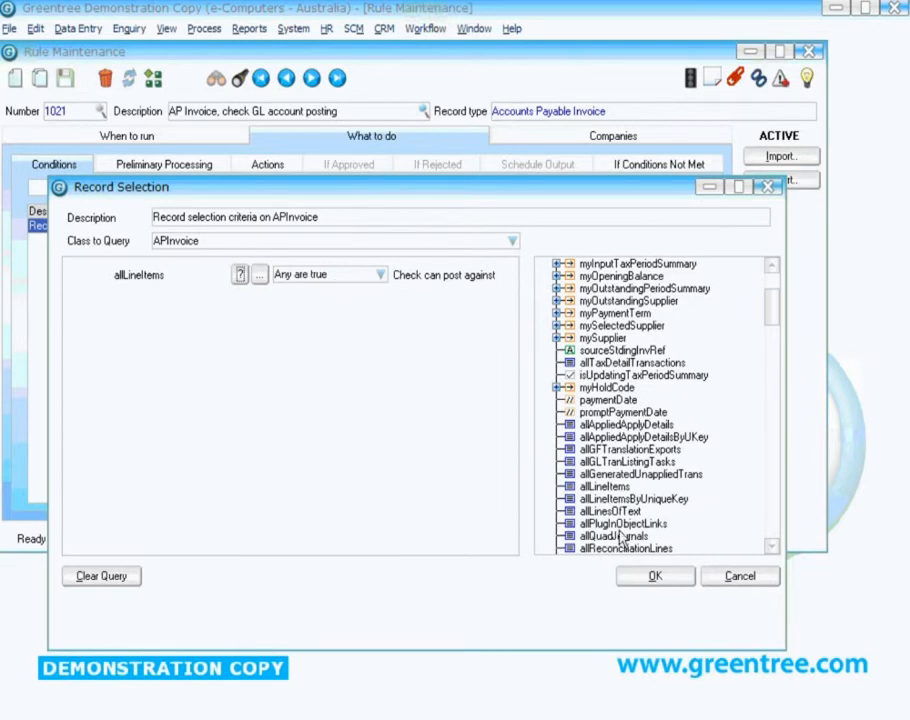
click(654, 576)
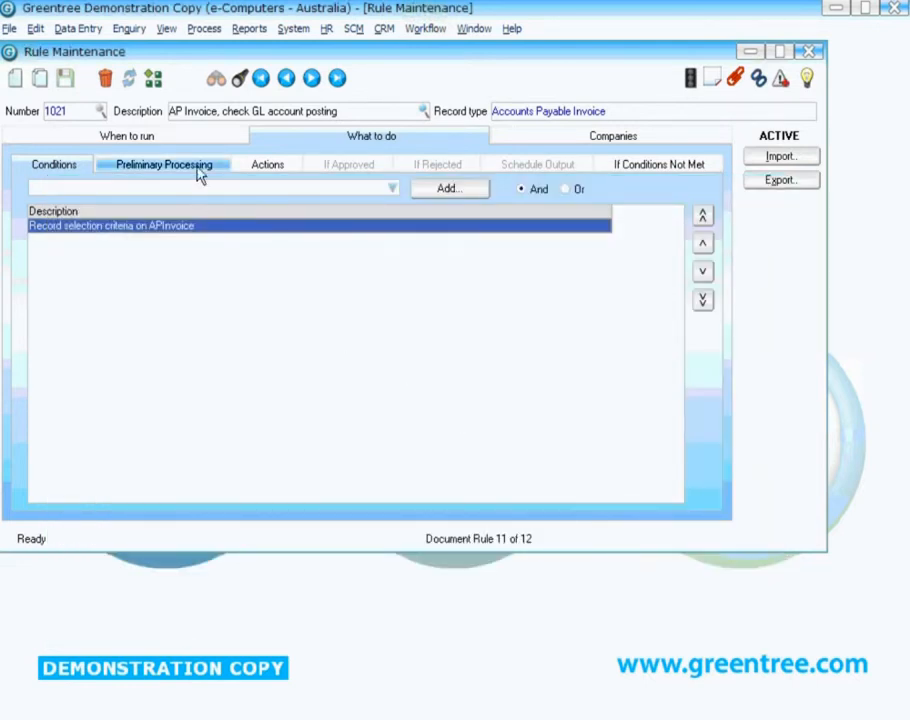
- Review the abort message of rule 1021's action that aborts saving the Accounts Payable invoice
click(250, 165)
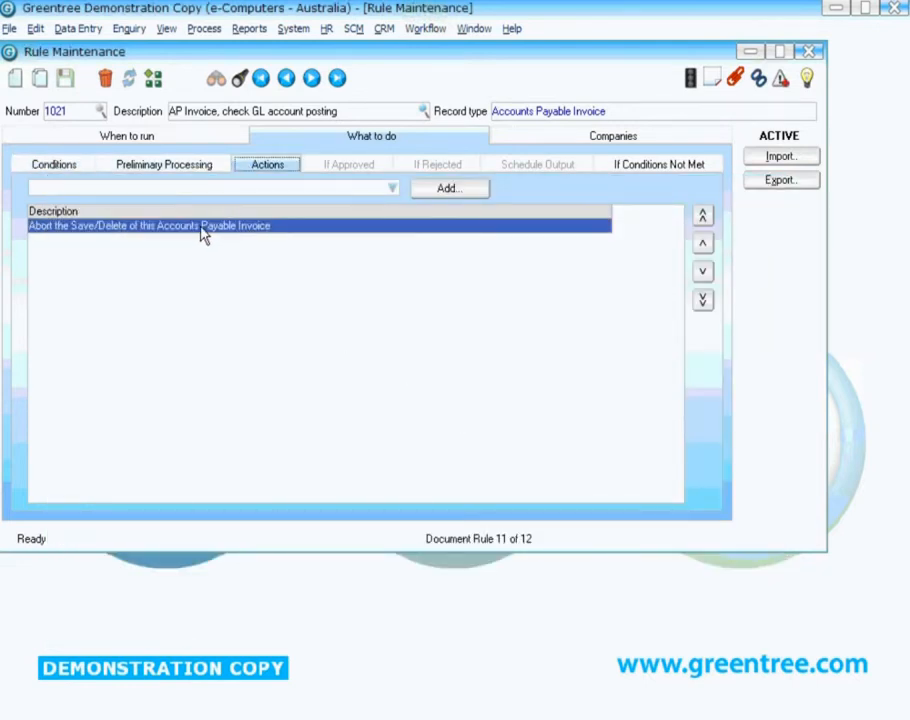
double_click(203, 233)
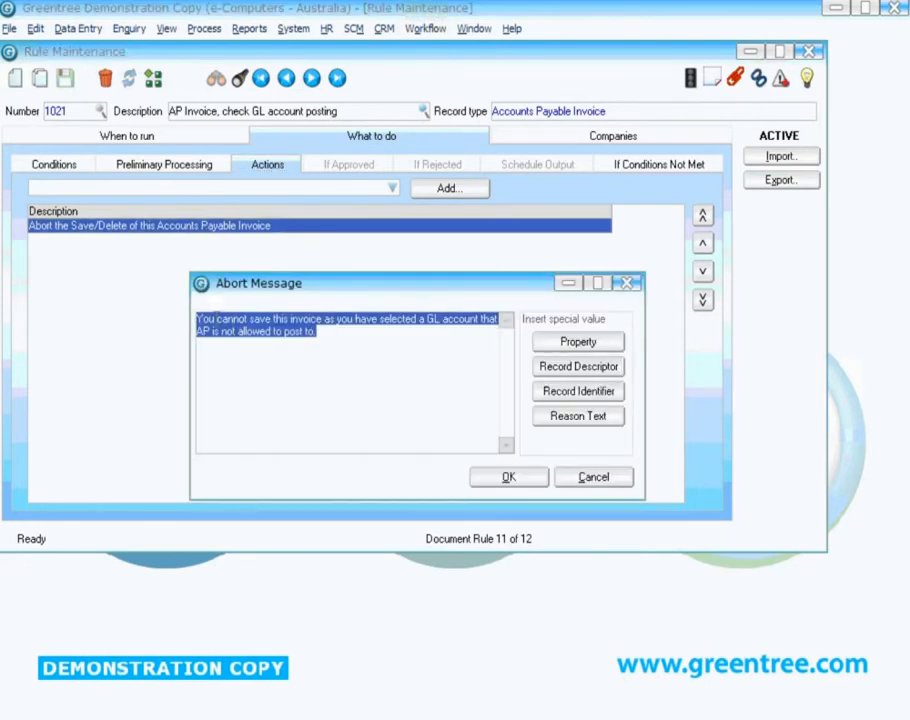
click(332, 338)
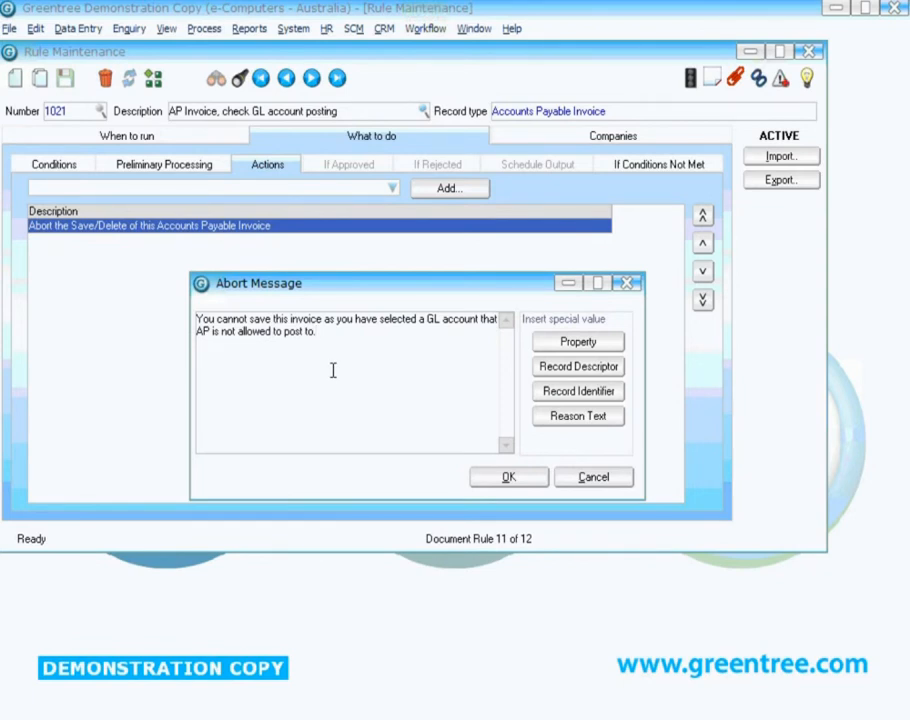
click(510, 478)
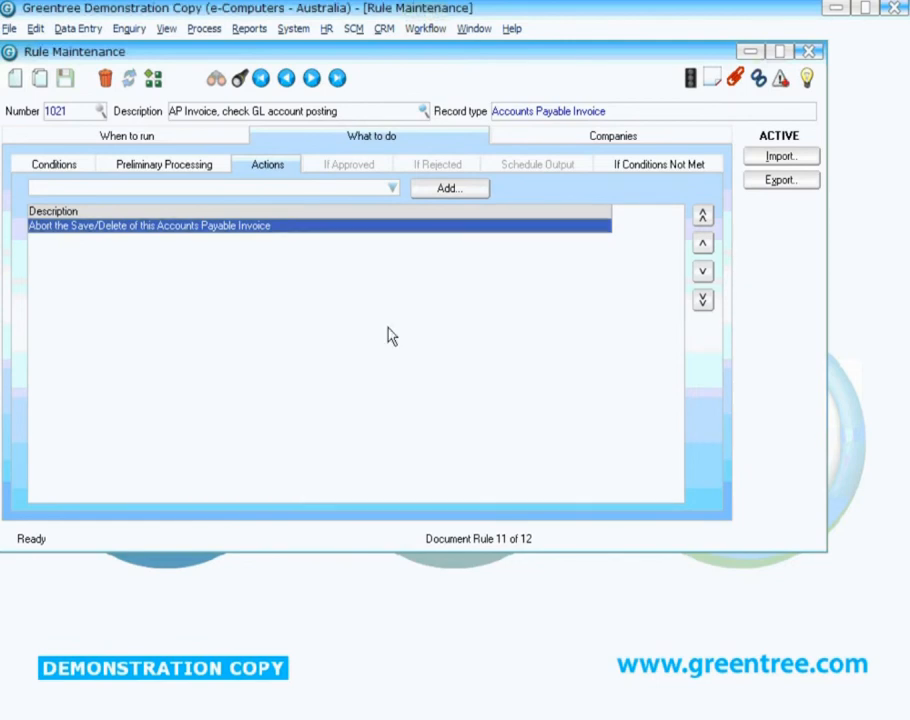